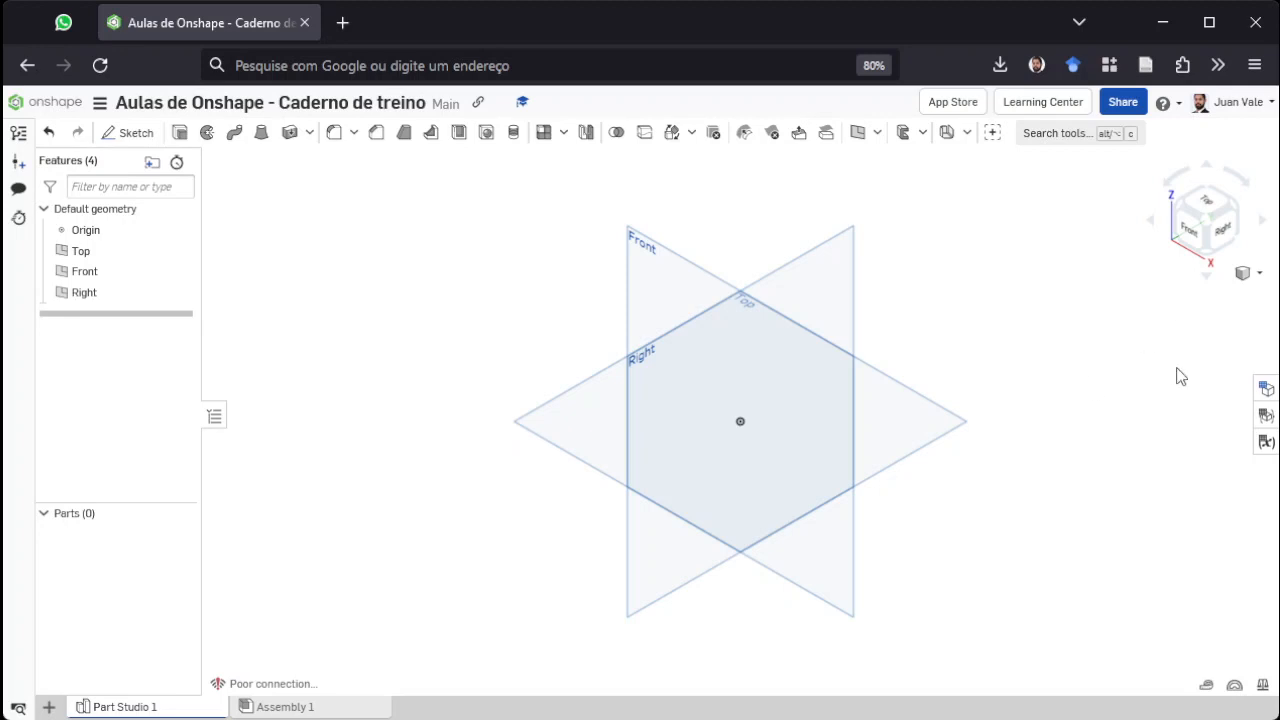
Start a new sketch on the Front plane.
{"action": "left_click", "coordinate": [1195, 226]}
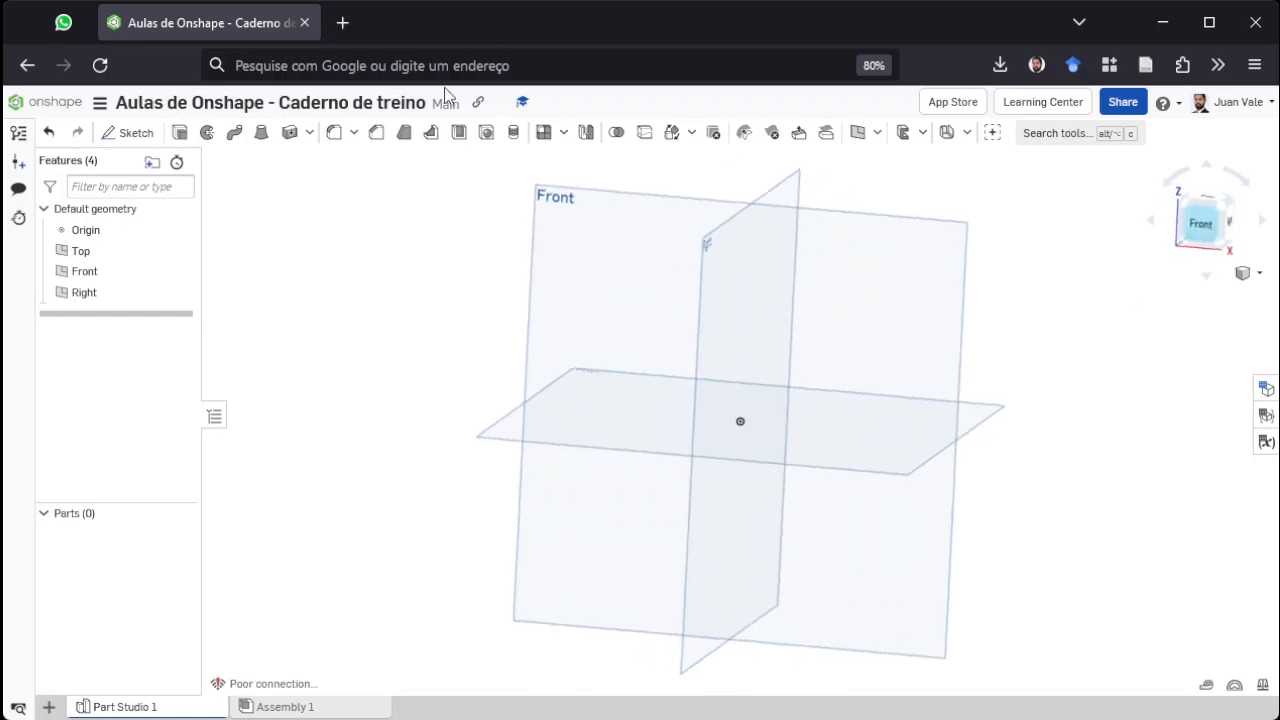
{"action": "left_click", "coordinate": [132, 132]}
{"action": "left_click", "coordinate": [530, 280]}
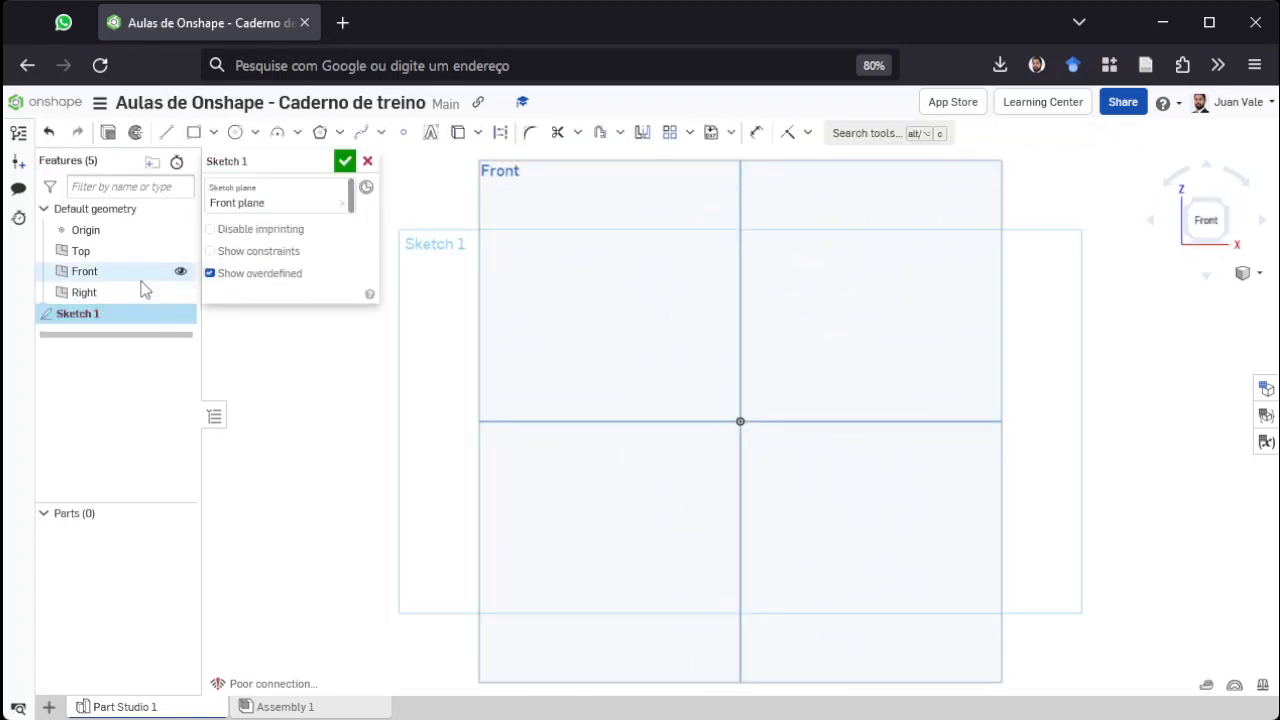
Draw four separate slanted lines around the origin, the upper-right one about 28 mm and the lower-right one about 54 mm long.
{"action": "left_click", "coordinate": [165, 132]}
{"action": "left_click_drag", "start_coordinate": [581, 320], "coordinate": [680, 228]}
{"action": "left_click_drag", "start_coordinate": [852, 335], "coordinate": [869, 354]}
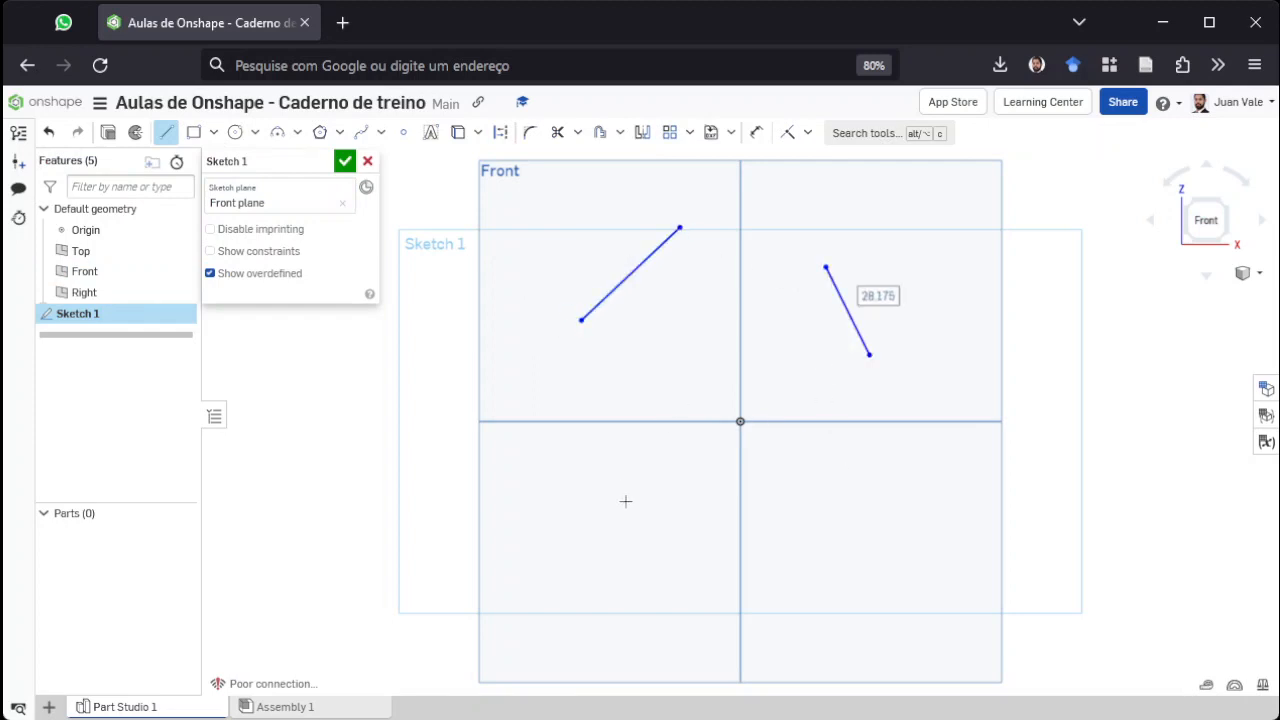
{"action": "mouse_move", "coordinate": [622, 511]}
{"action": "left_mouse_down"}
{"action": "mouse_move", "coordinate": [651, 363]}
{"action": "mouse_move", "coordinate": [676, 370]}
{"action": "left_mouse_up"}
{"action": "left_click_drag", "start_coordinate": [810, 403], "coordinate": [931, 545]}
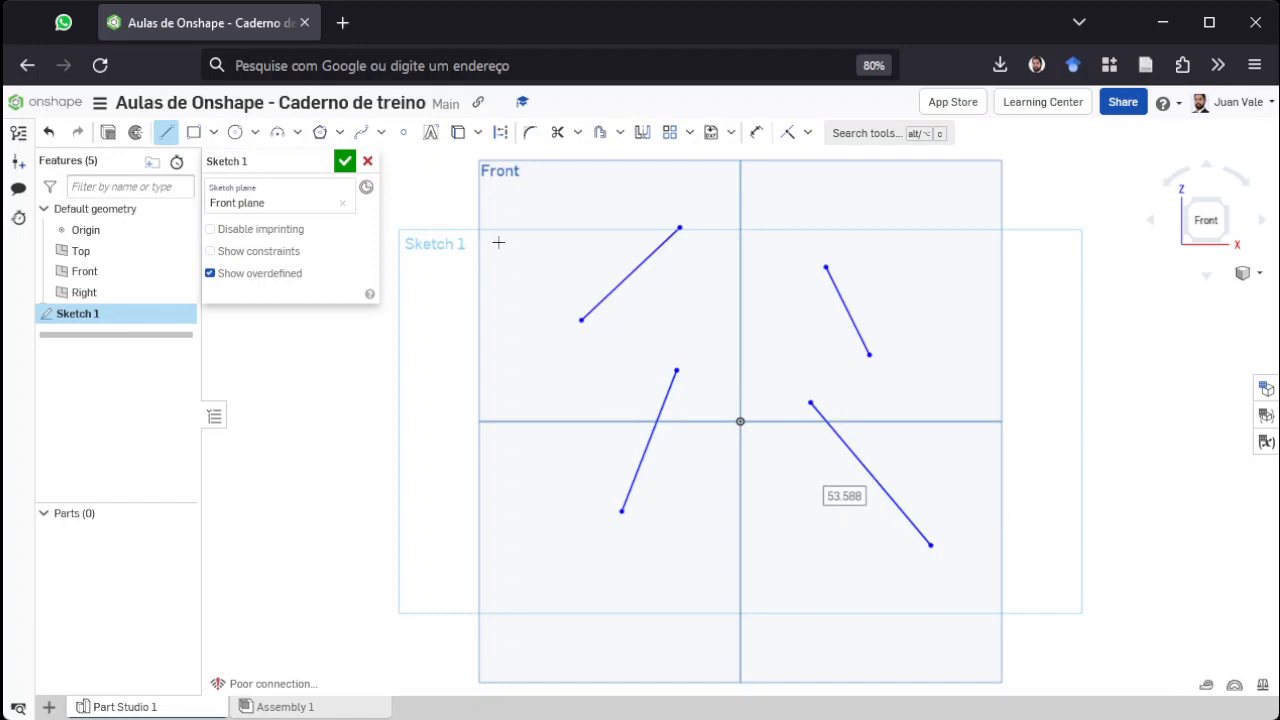
{"action": "key", "text": "Escape"}
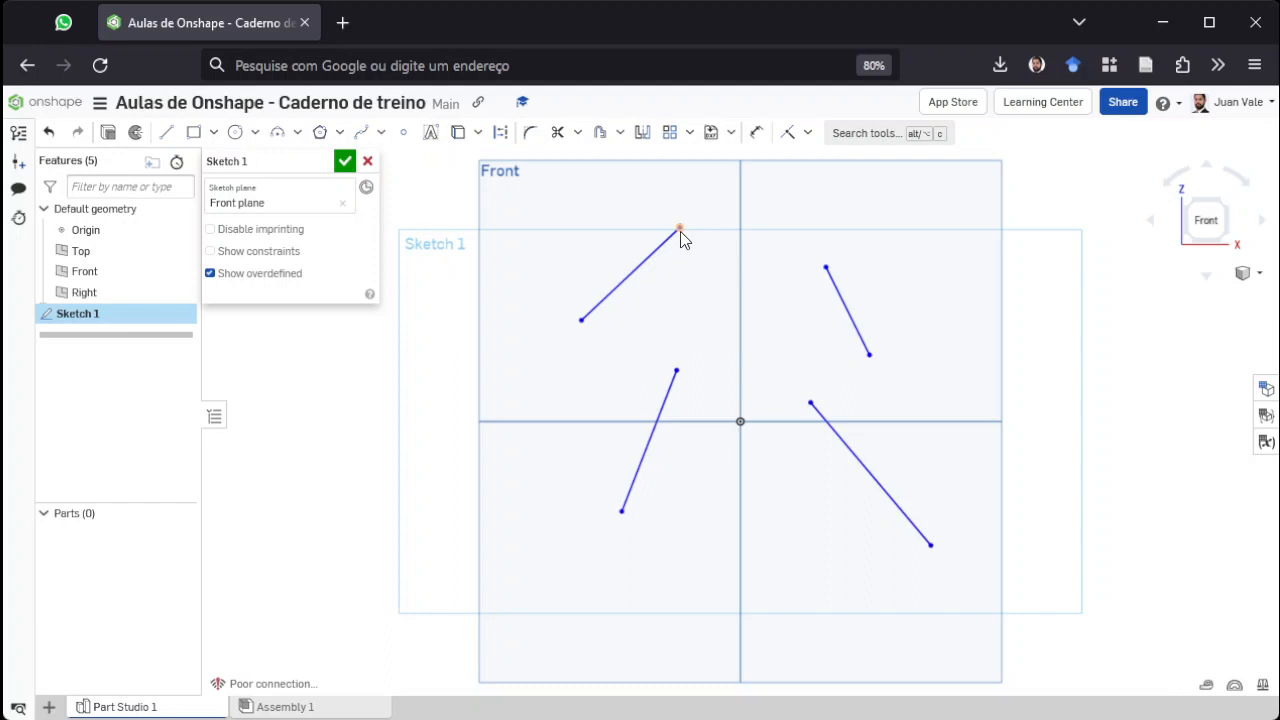
Move the upper endpoint of the upper-left line and shift the whole upper-right line slightly upward.
{"action": "left_click_drag", "start_coordinate": [680, 228], "coordinate": [713, 319]}
{"action": "mouse_move", "coordinate": [696, 260]}
{"action": "left_mouse_down"}
{"action": "mouse_move", "coordinate": [659, 250]}
{"action": "mouse_move", "coordinate": [597, 200]}
{"action": "mouse_move", "coordinate": [559, 244]}
{"action": "mouse_move", "coordinate": [686, 230]}
{"action": "mouse_move", "coordinate": [711, 262]}
{"action": "mouse_move", "coordinate": [700, 245]}
{"action": "left_mouse_up"}
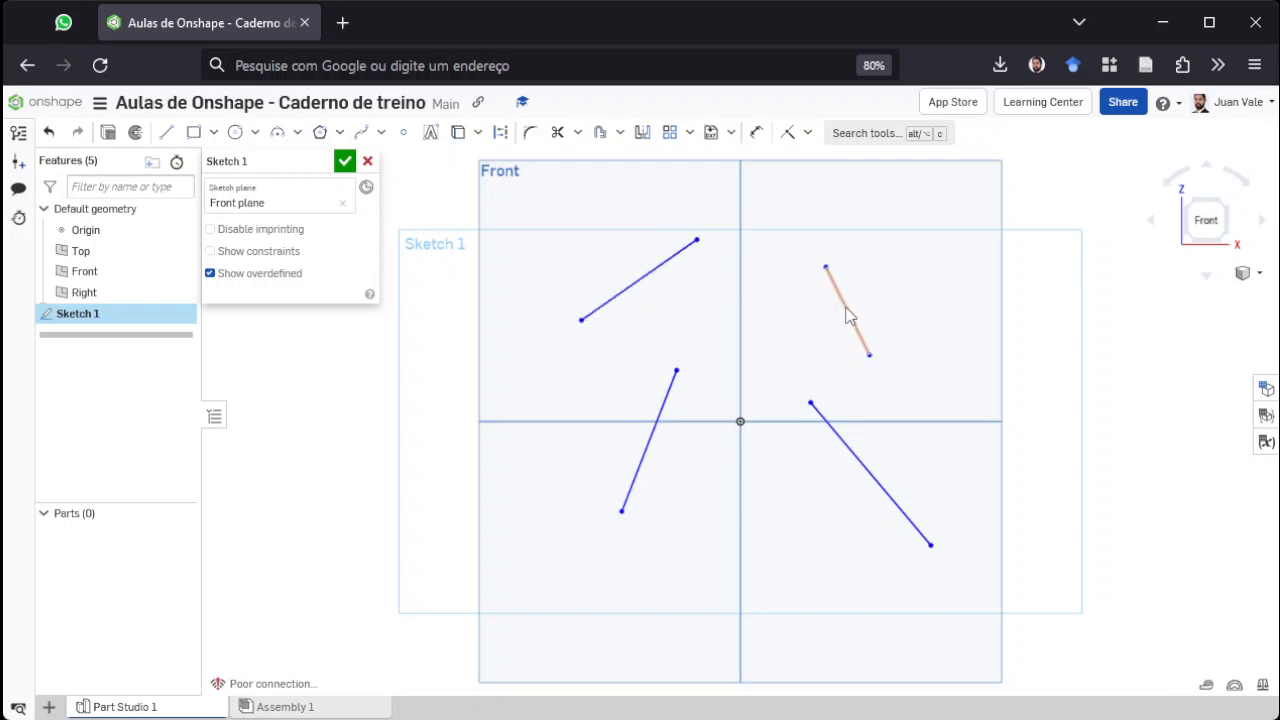
{"action": "mouse_move", "coordinate": [847, 315]}
{"action": "left_mouse_down"}
{"action": "mouse_move", "coordinate": [834, 323]}
{"action": "mouse_move", "coordinate": [857, 294]}
{"action": "mouse_move", "coordinate": [757, 317]}
{"action": "mouse_move", "coordinate": [838, 312]}
{"action": "mouse_move", "coordinate": [829, 271]}
{"action": "mouse_move", "coordinate": [860, 306]}
{"action": "mouse_move", "coordinate": [863, 271]}
{"action": "mouse_move", "coordinate": [866, 306]}
{"action": "left_mouse_up"}
{"action": "mouse_move", "coordinate": [857, 280]}
{"action": "left_mouse_down"}
{"action": "mouse_move", "coordinate": [706, 266]}
{"action": "mouse_move", "coordinate": [932, 332]}
{"action": "mouse_move", "coordinate": [823, 294]}
{"action": "mouse_move", "coordinate": [836, 262]}
{"action": "left_mouse_up"}
Make the top endpoint of the upper-right line coincident with the top endpoint of the upper-left line.
{"action": "left_click", "coordinate": [807, 133]}
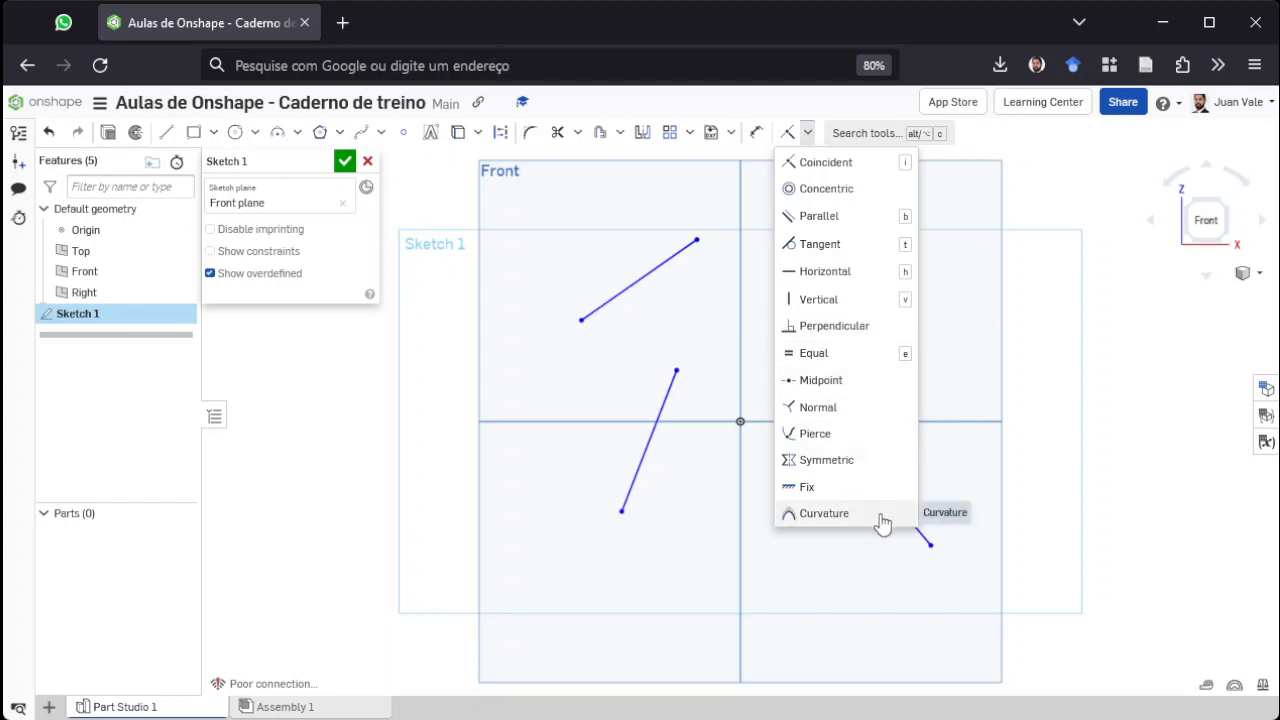
{"action": "left_click", "coordinate": [526, 394]}
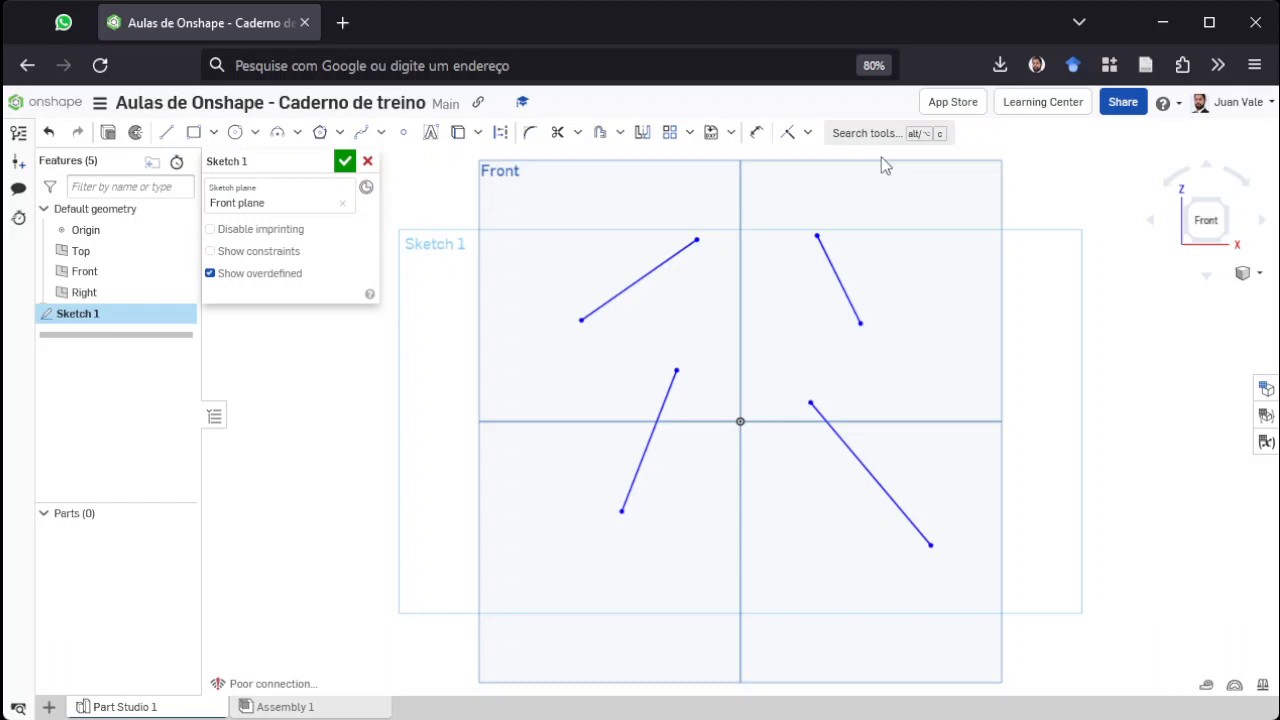
{"action": "left_click", "coordinate": [807, 132]}
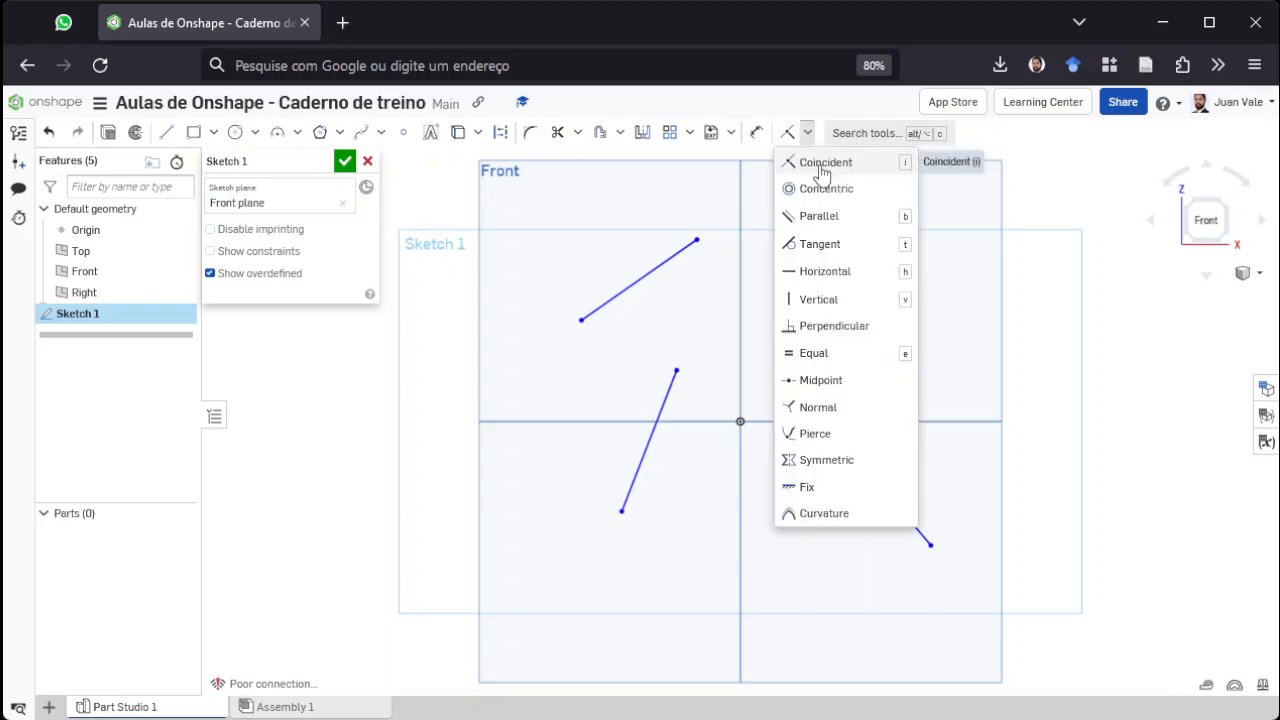
{"action": "left_click", "coordinate": [820, 170]}
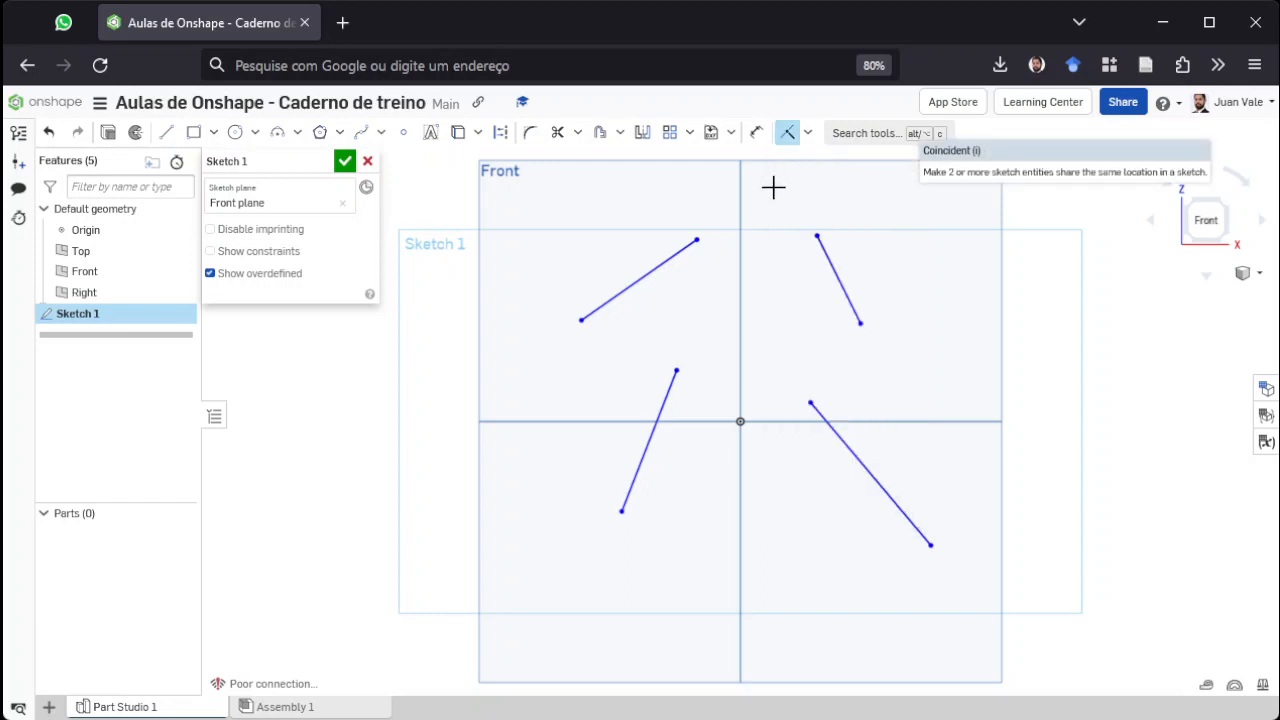
{"action": "left_click", "coordinate": [817, 236]}
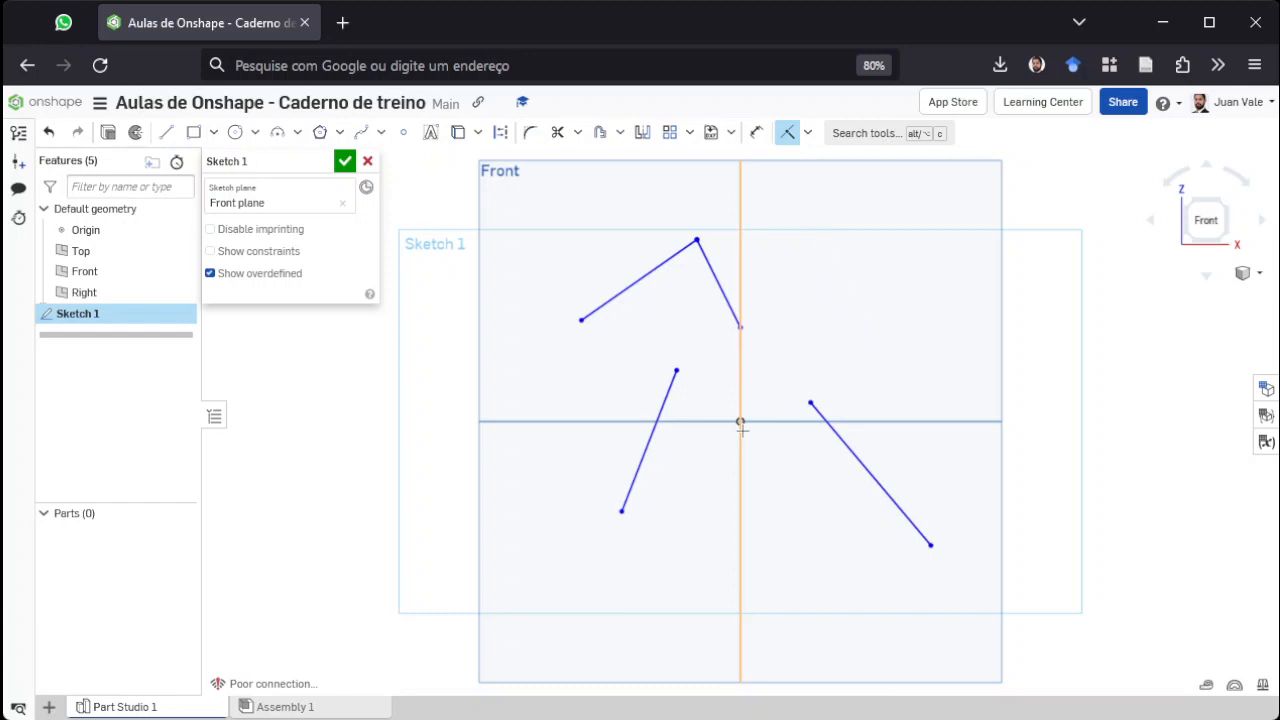
{"action": "key", "text": "Escape"}
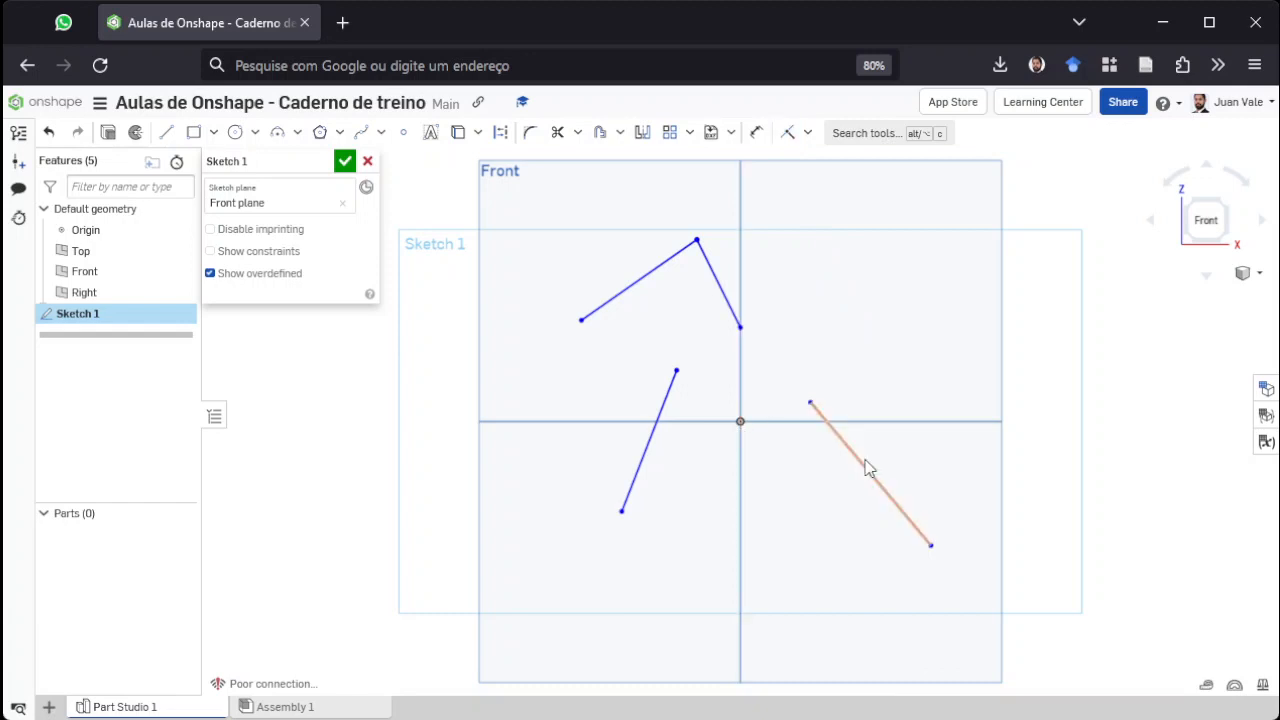
Reposition the two joined lines so their shared corner and both free ends move.
{"action": "mouse_move", "coordinate": [698, 240]}
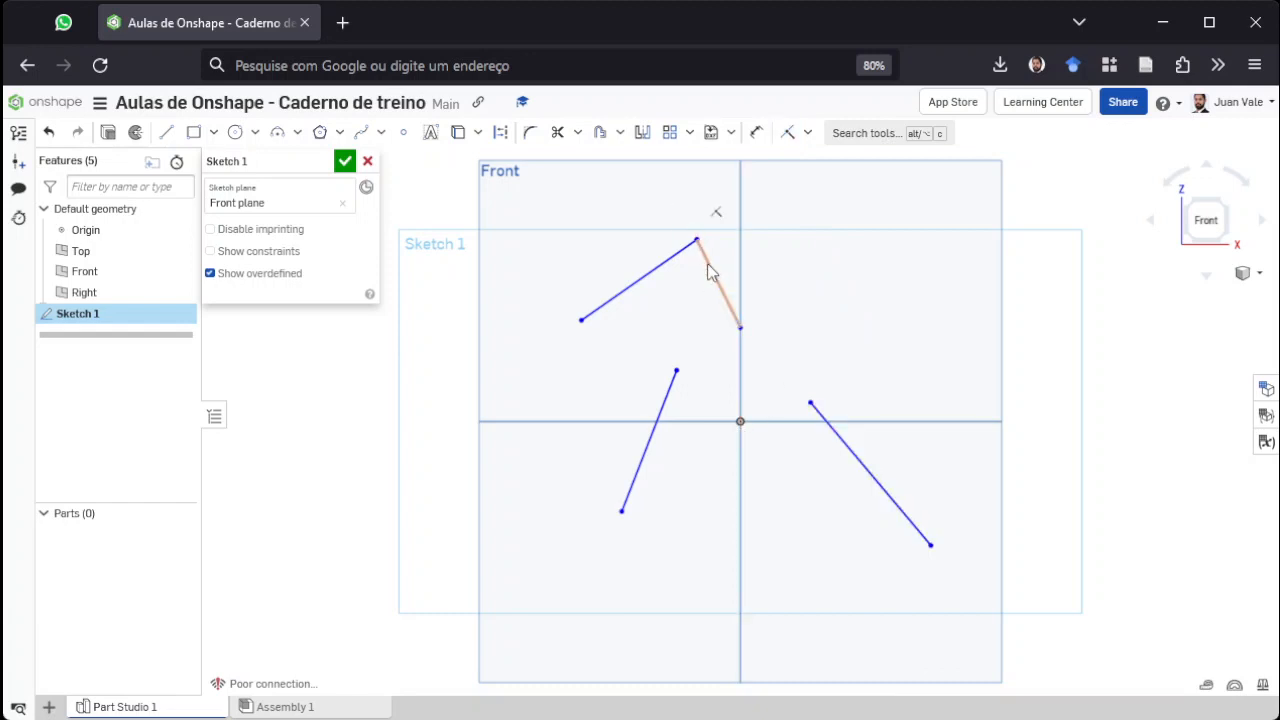
{"action": "mouse_move", "coordinate": [714, 268]}
{"action": "left_mouse_down"}
{"action": "mouse_move", "coordinate": [769, 246]}
{"action": "mouse_move", "coordinate": [826, 283]}
{"action": "mouse_move", "coordinate": [704, 313]}
{"action": "left_mouse_up"}
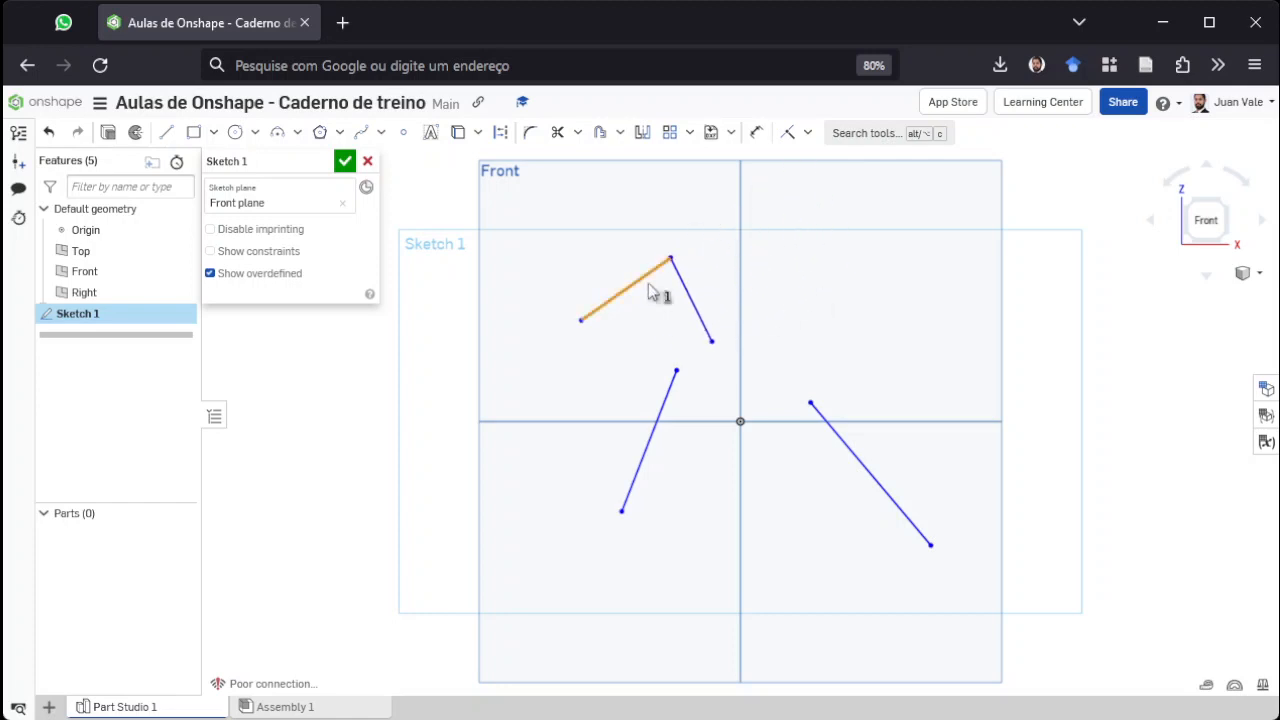
{"action": "mouse_move", "coordinate": [641, 280]}
{"action": "left_mouse_down"}
{"action": "mouse_move", "coordinate": [524, 226]}
{"action": "mouse_move", "coordinate": [594, 223]}
{"action": "mouse_move", "coordinate": [629, 320]}
{"action": "mouse_move", "coordinate": [594, 206]}
{"action": "mouse_move", "coordinate": [574, 309]}
{"action": "mouse_move", "coordinate": [558, 271]}
{"action": "left_mouse_up"}
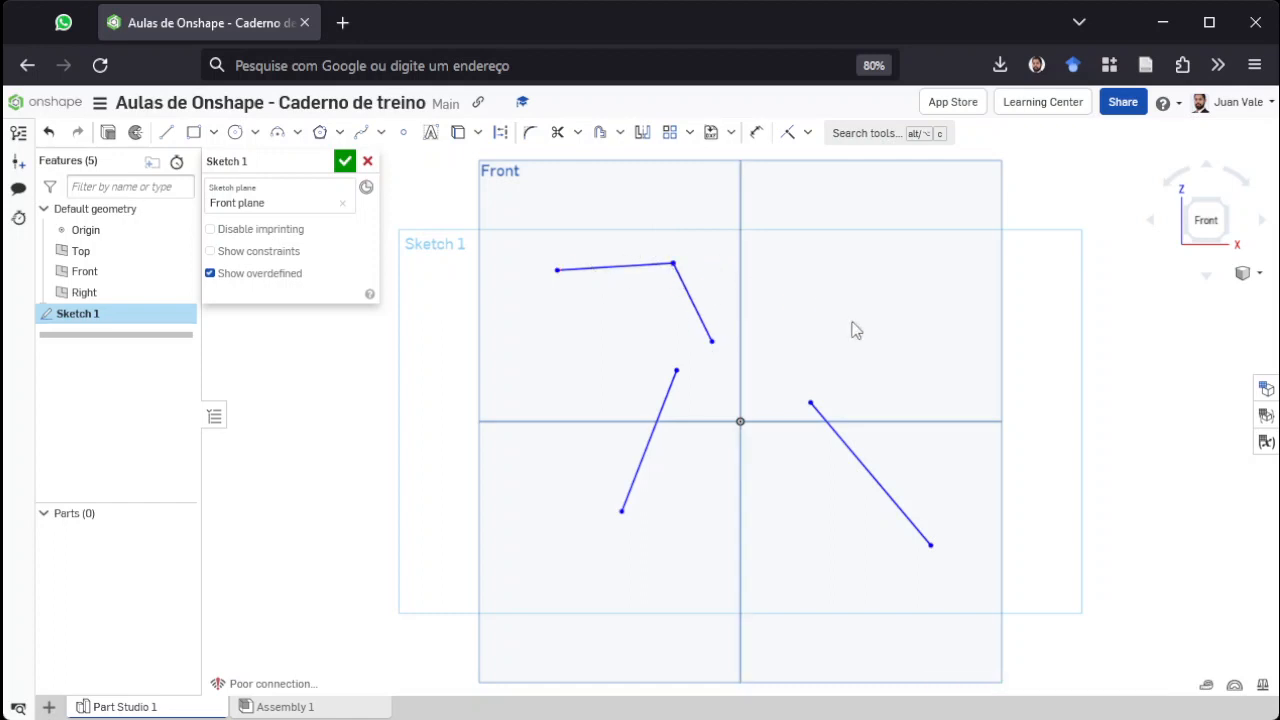
Make the short joined line parallel to the lower-left line and shift it slightly.
{"action": "left_click", "coordinate": [810, 133]}
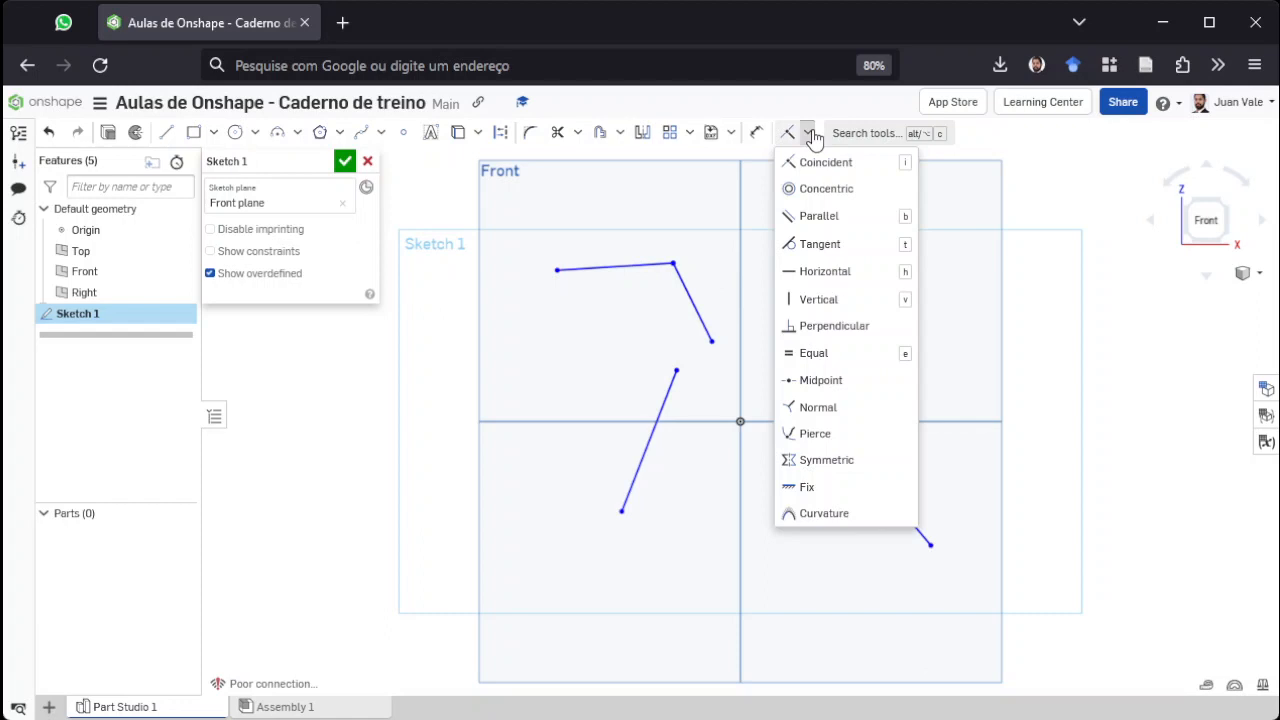
{"action": "left_click", "coordinate": [875, 216]}
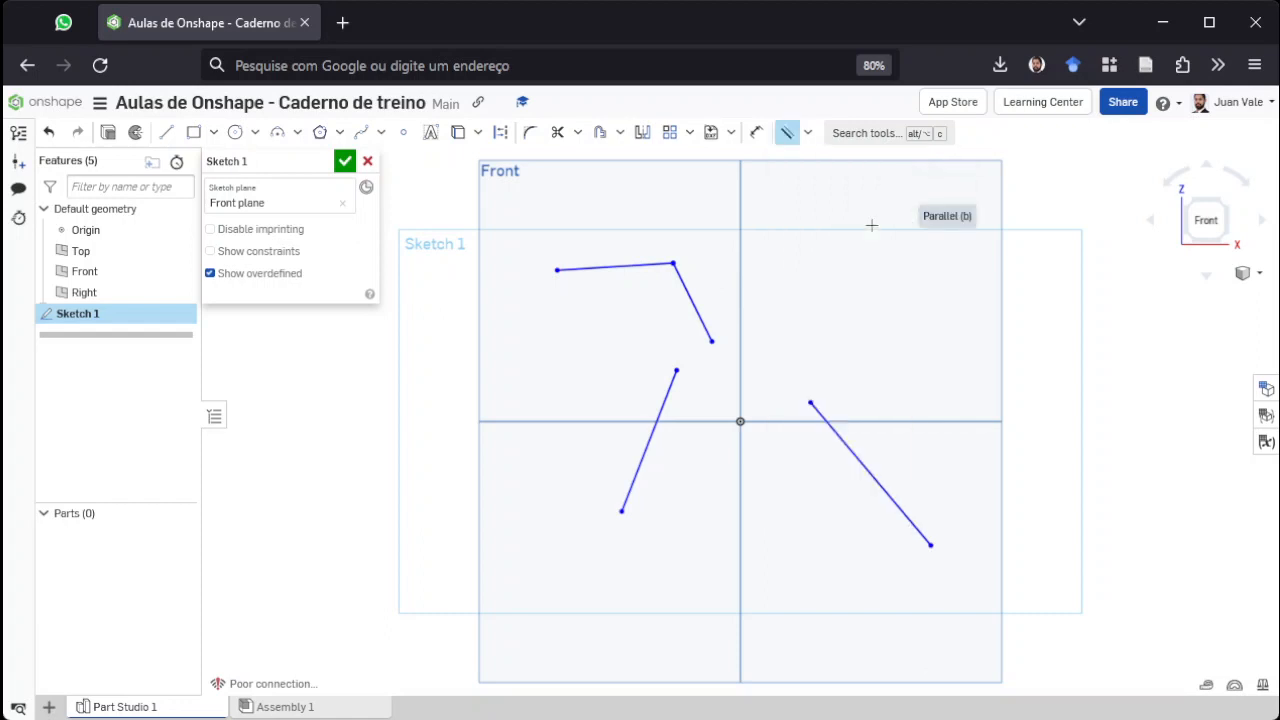
{"action": "left_click", "coordinate": [688, 296]}
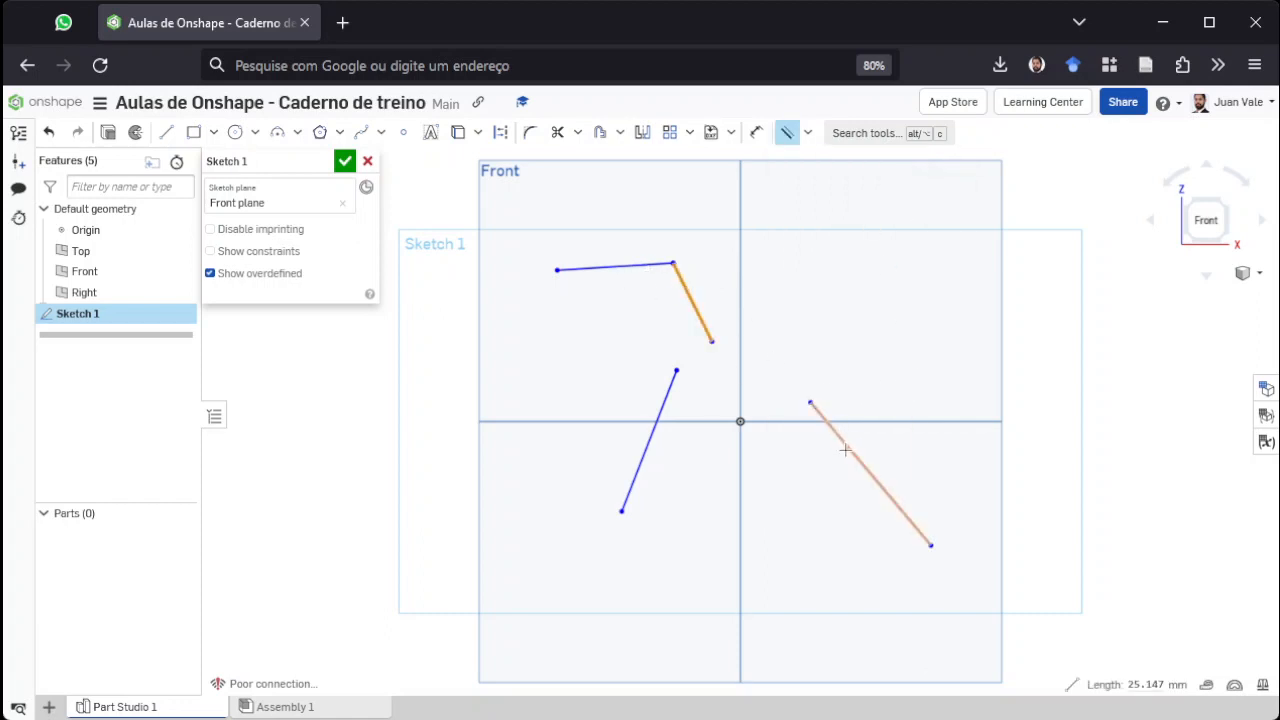
{"action": "left_click", "coordinate": [661, 408]}
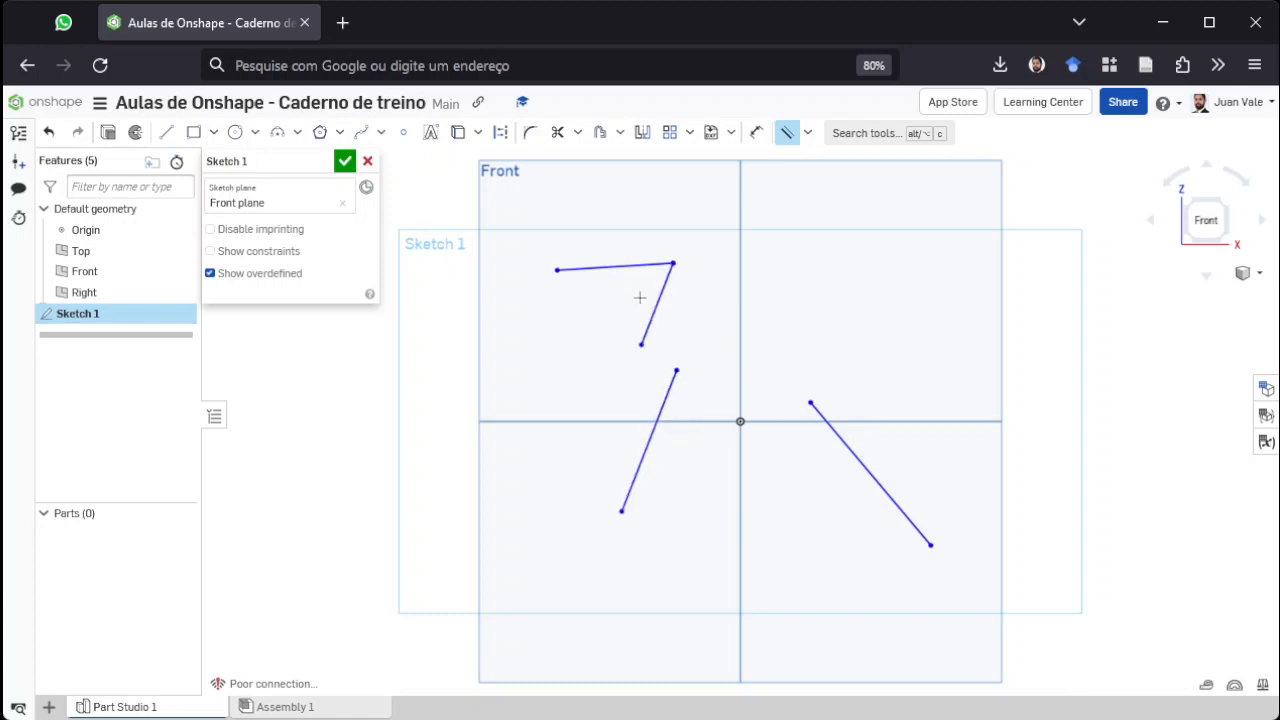
{"action": "left_click", "coordinate": [786, 133]}
{"action": "left_click_drag", "start_coordinate": [669, 303], "coordinate": [651, 357]}
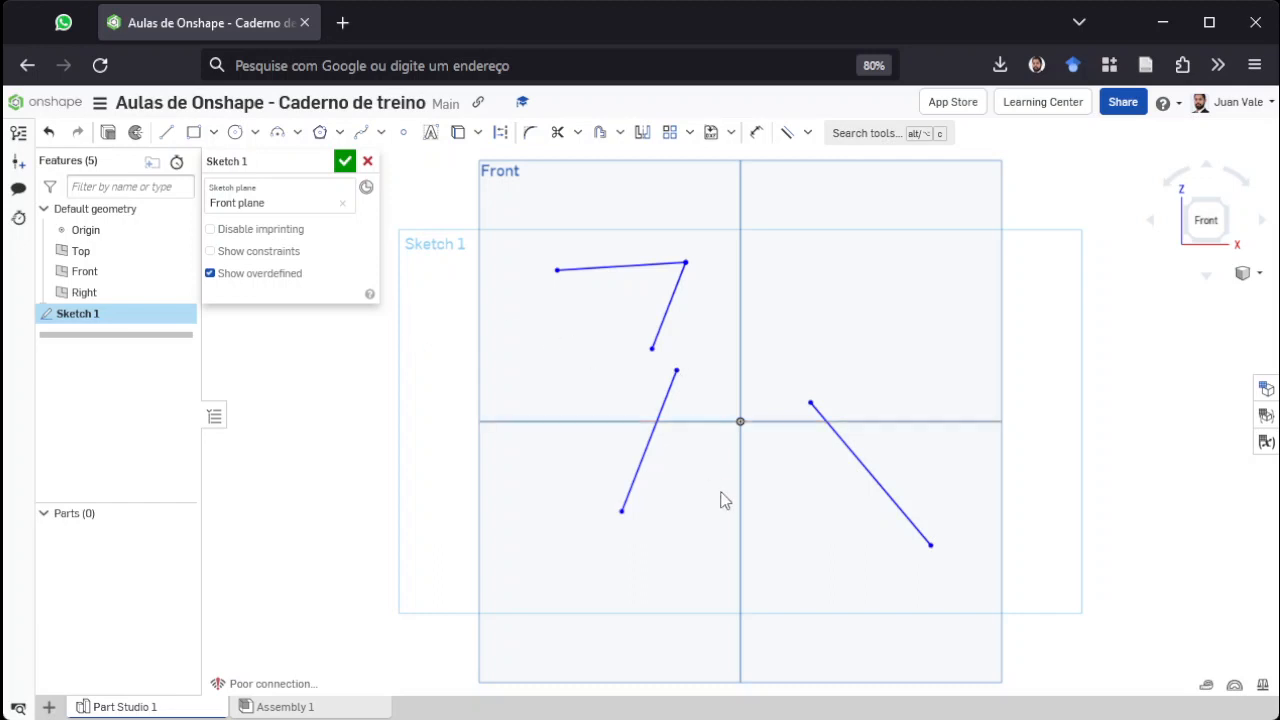
{"action": "left_click", "coordinate": [808, 134]}
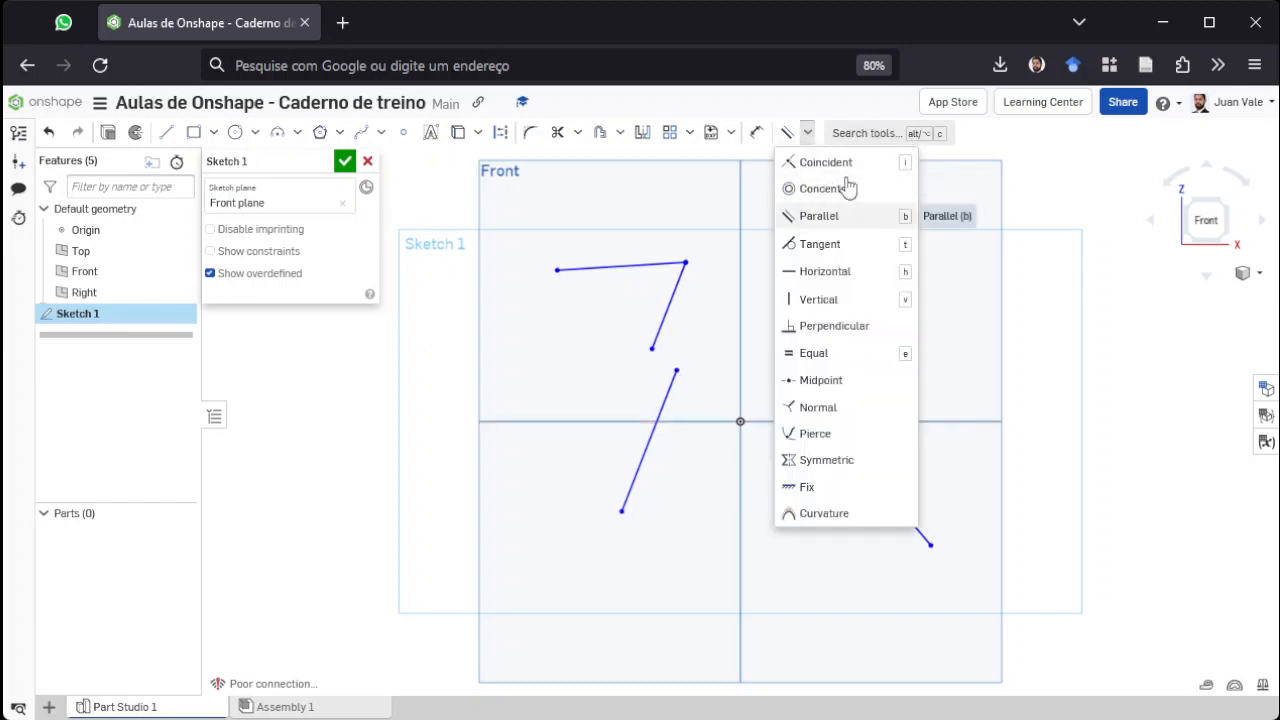
{"action": "left_click", "coordinate": [727, 283]}
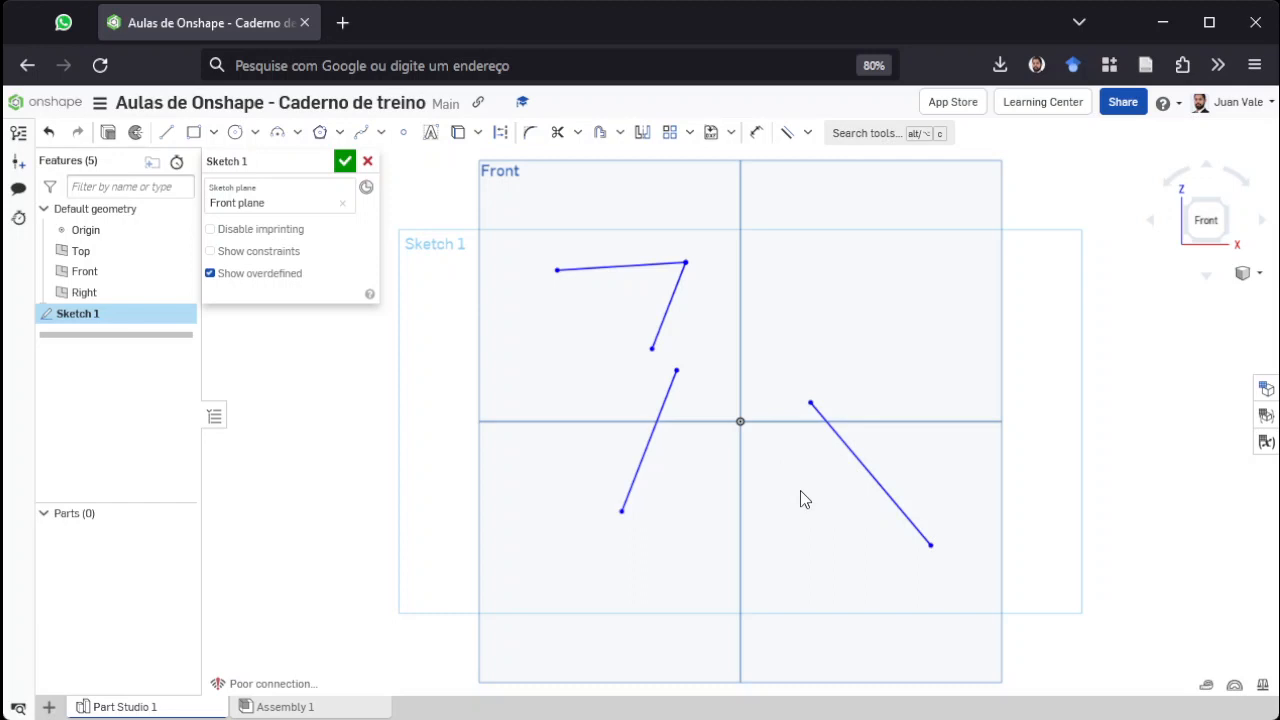
Draw two connected lines starting just below the origin, the second sloping down to the right and about 19 mm long.
{"action": "left_click", "coordinate": [160, 131]}
{"action": "left_click", "coordinate": [740, 421]}
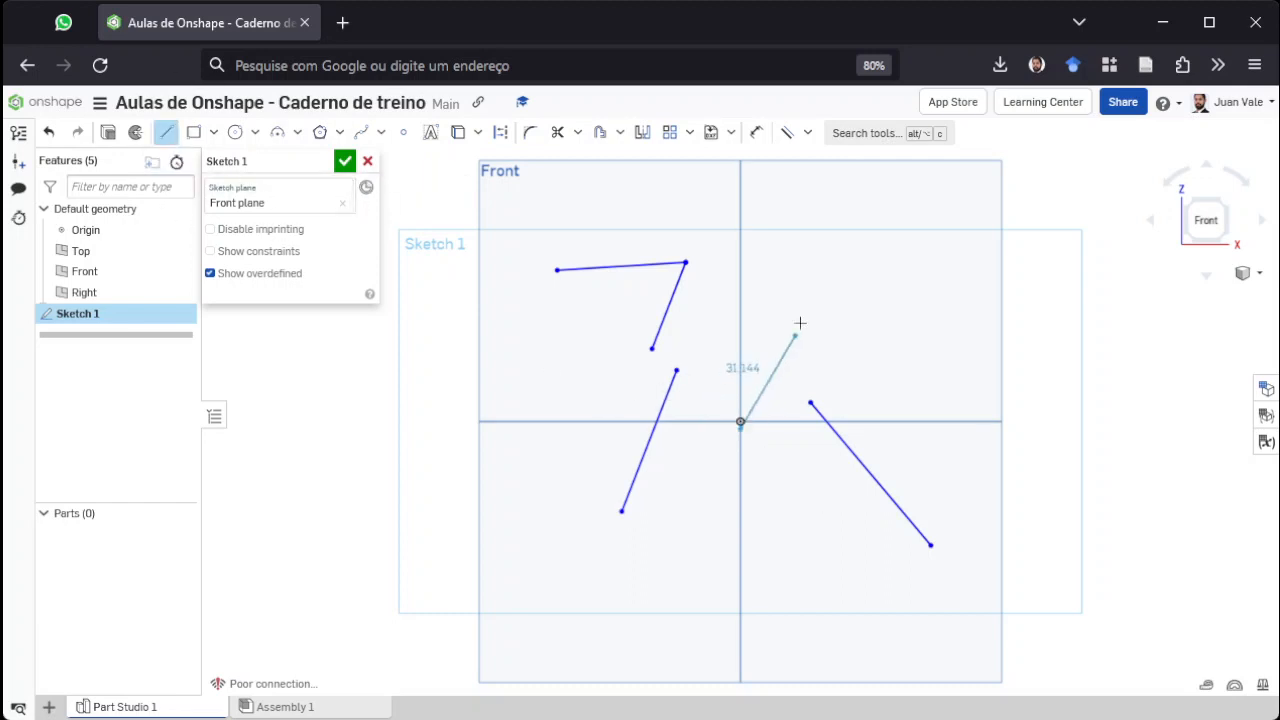
{"action": "left_click", "coordinate": [790, 316]}
{"action": "left_click", "coordinate": [821, 372]}
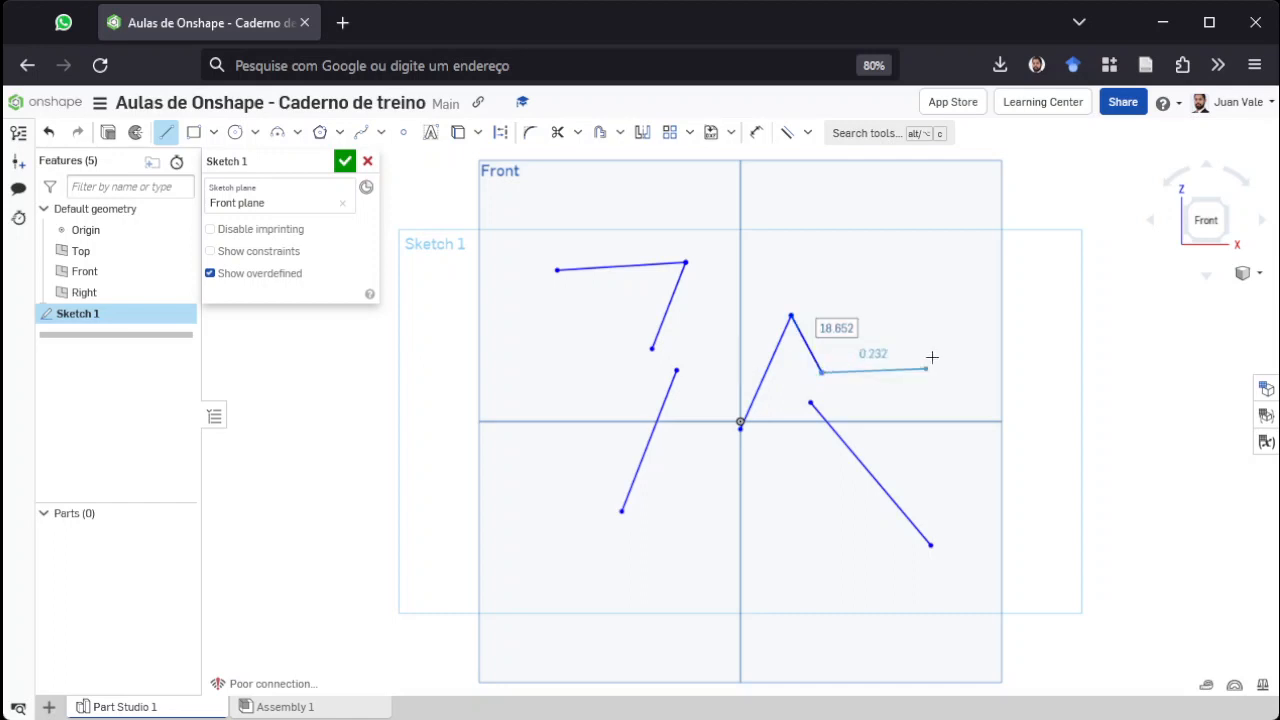
{"action": "left_click", "coordinate": [822, 373]}
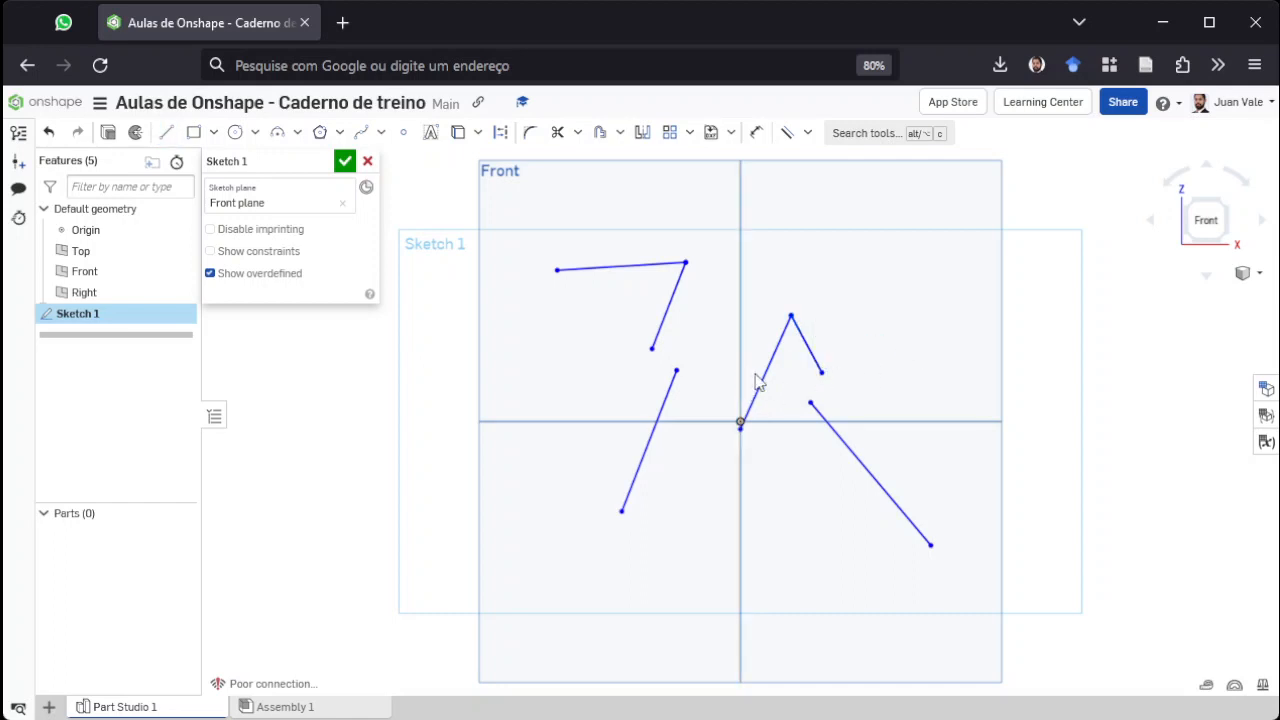
Draw a 5 mm line from the origin sloping down to the left.
{"action": "left_click", "coordinate": [160, 132]}
{"action": "left_click", "coordinate": [160, 132]}
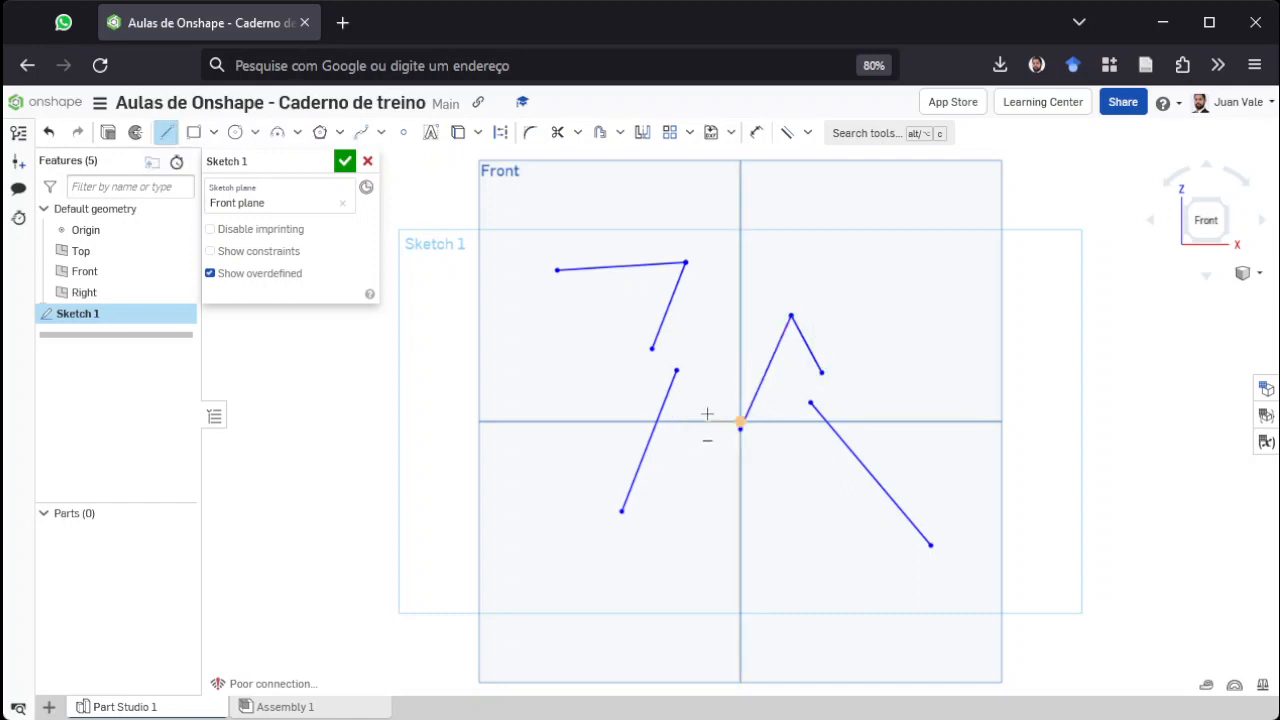
{"action": "left_click", "coordinate": [740, 421]}
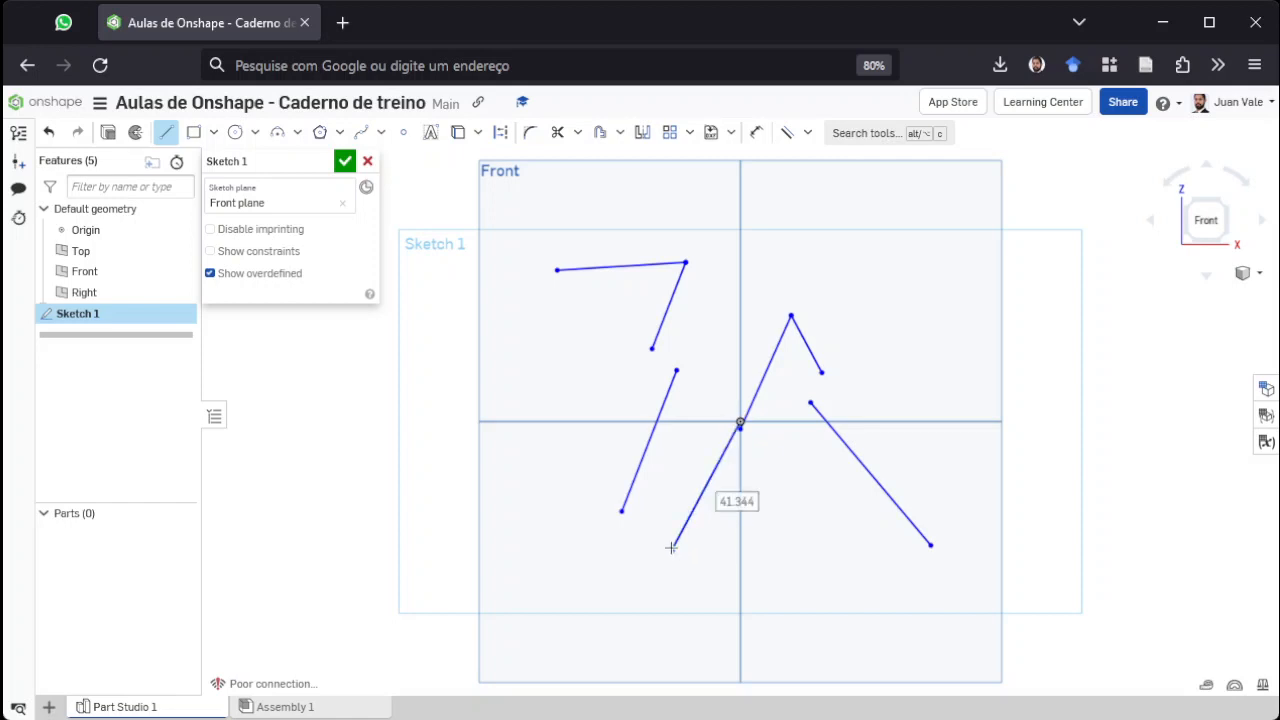
{"action": "type", "text": "5"}
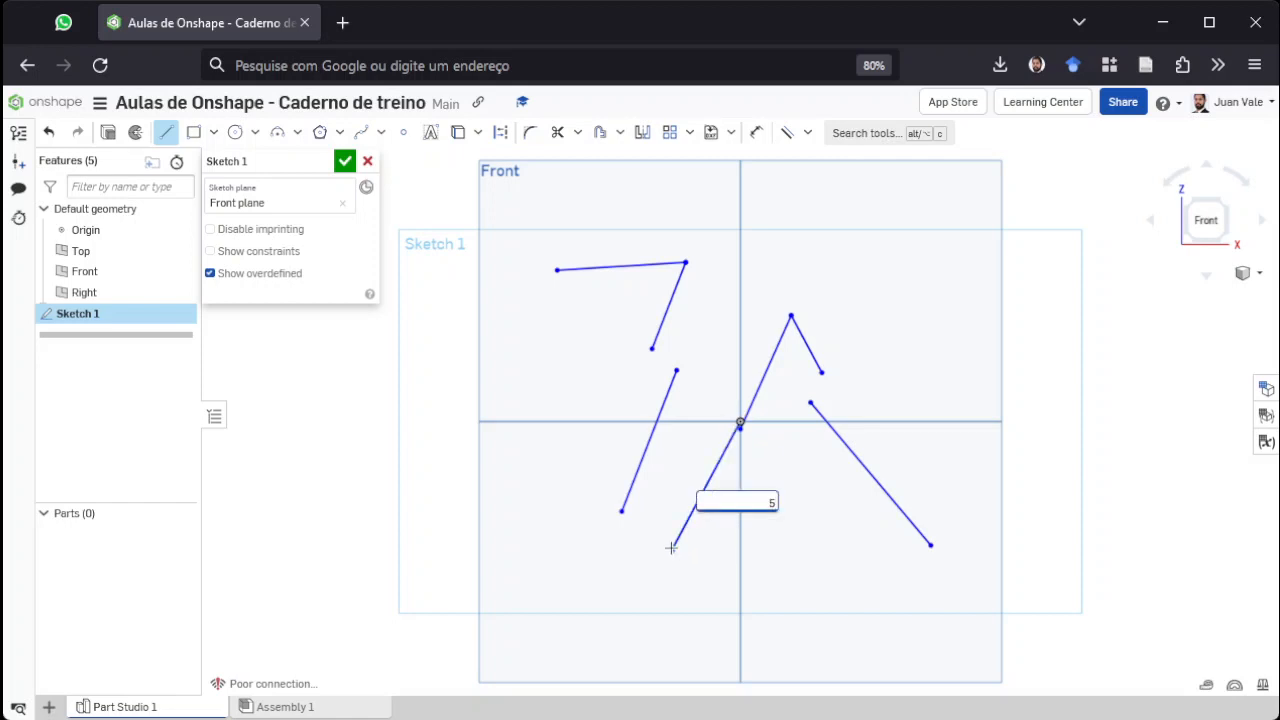
{"action": "key", "text": "Return"}
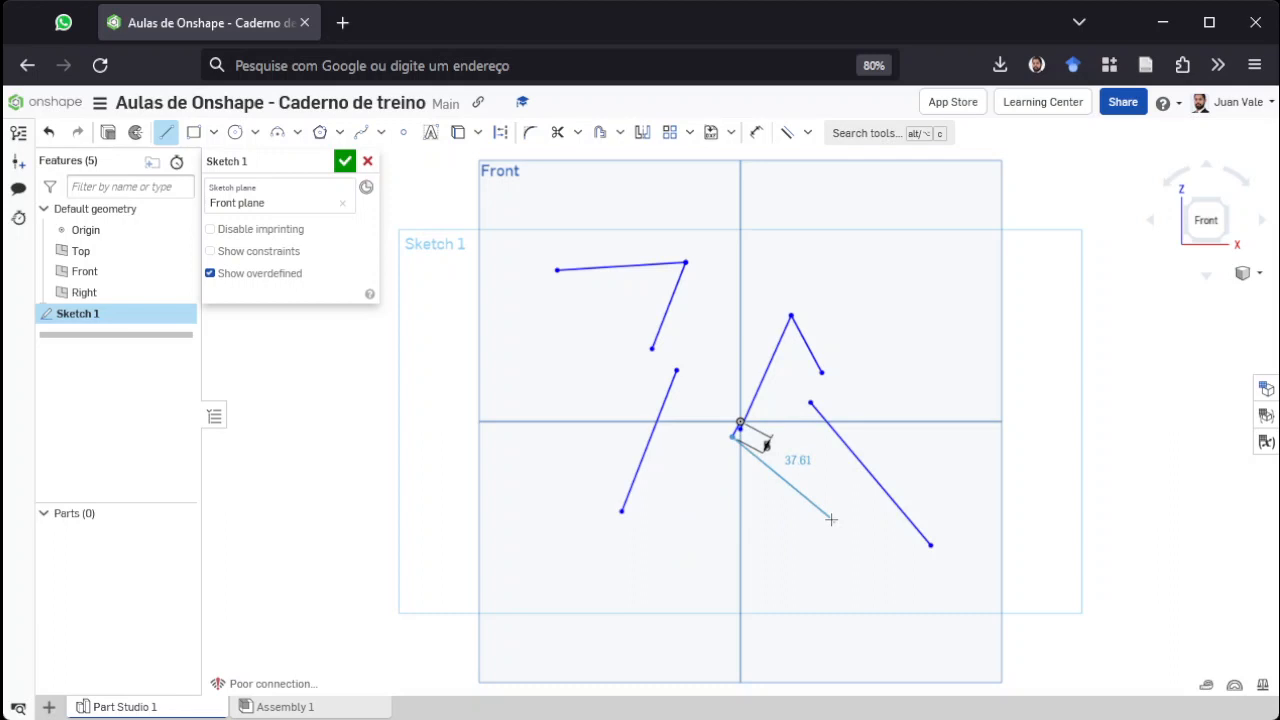
{"action": "key", "text": "Escape"}
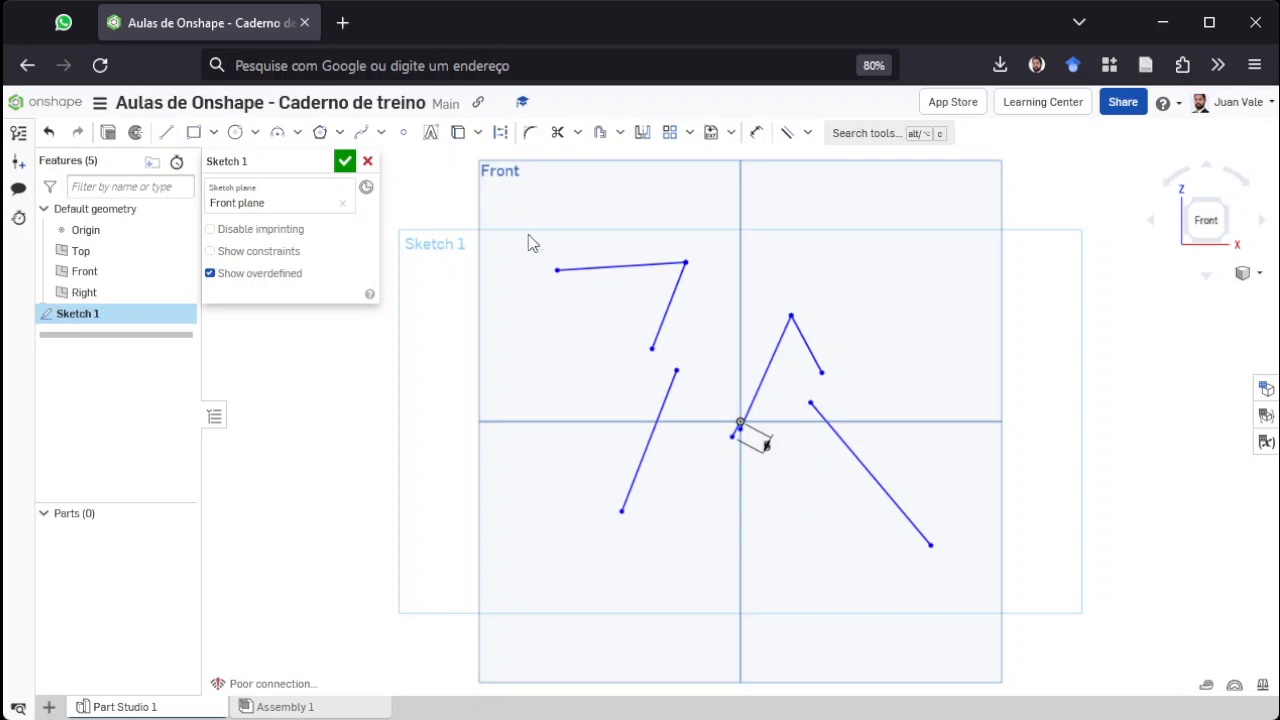
Delete all lines from the sketch.
{"action": "mouse_move", "coordinate": [524, 222]}
{"action": "left_mouse_down"}
{"action": "mouse_move", "coordinate": [1039, 663]}
{"action": "mouse_move", "coordinate": [999, 625]}
{"action": "left_mouse_up"}
{"action": "key", "text": "Delete"}
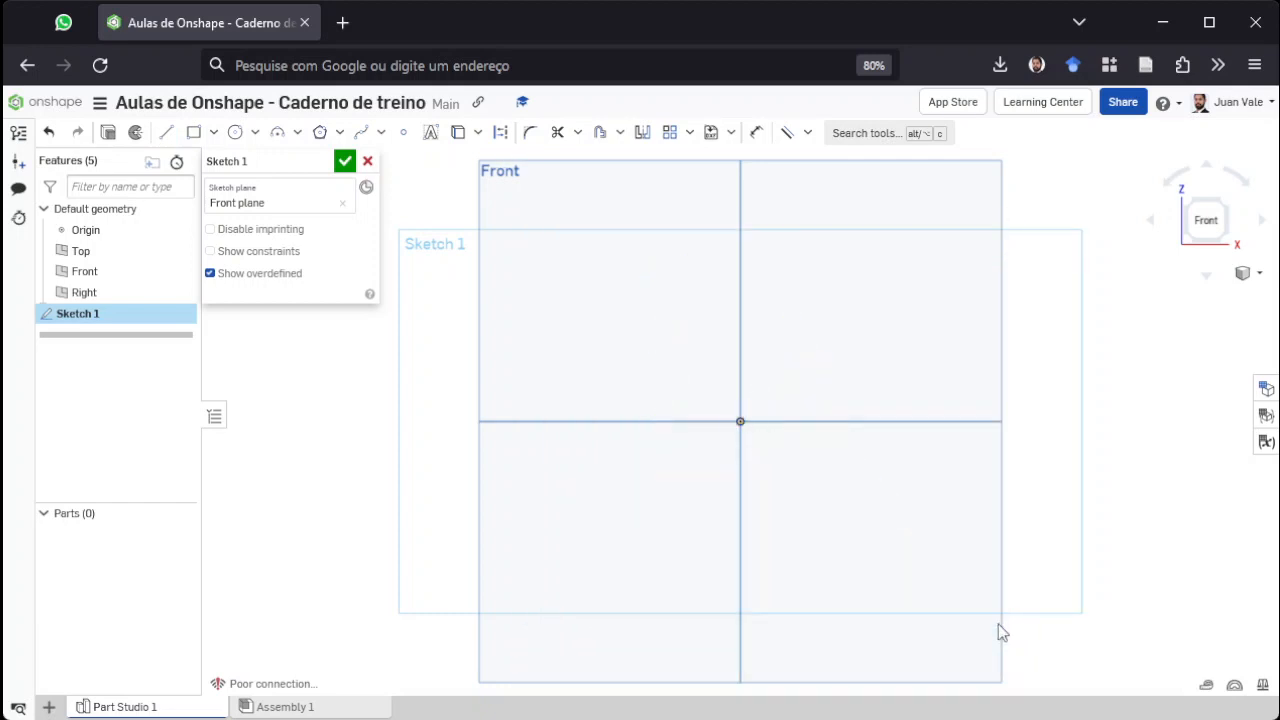
Draw a single line about 42 mm long from the origin, sloping up to the right.
{"action": "left_click", "coordinate": [167, 133]}
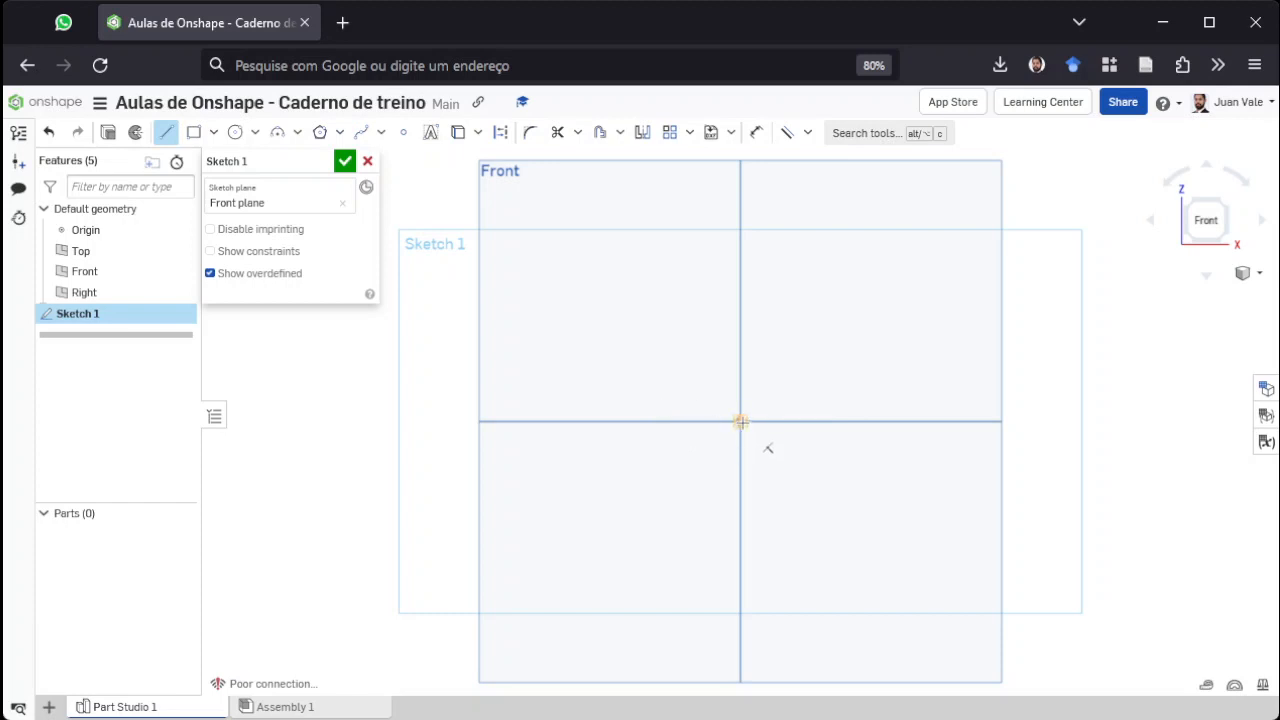
{"action": "left_click", "coordinate": [740, 421]}
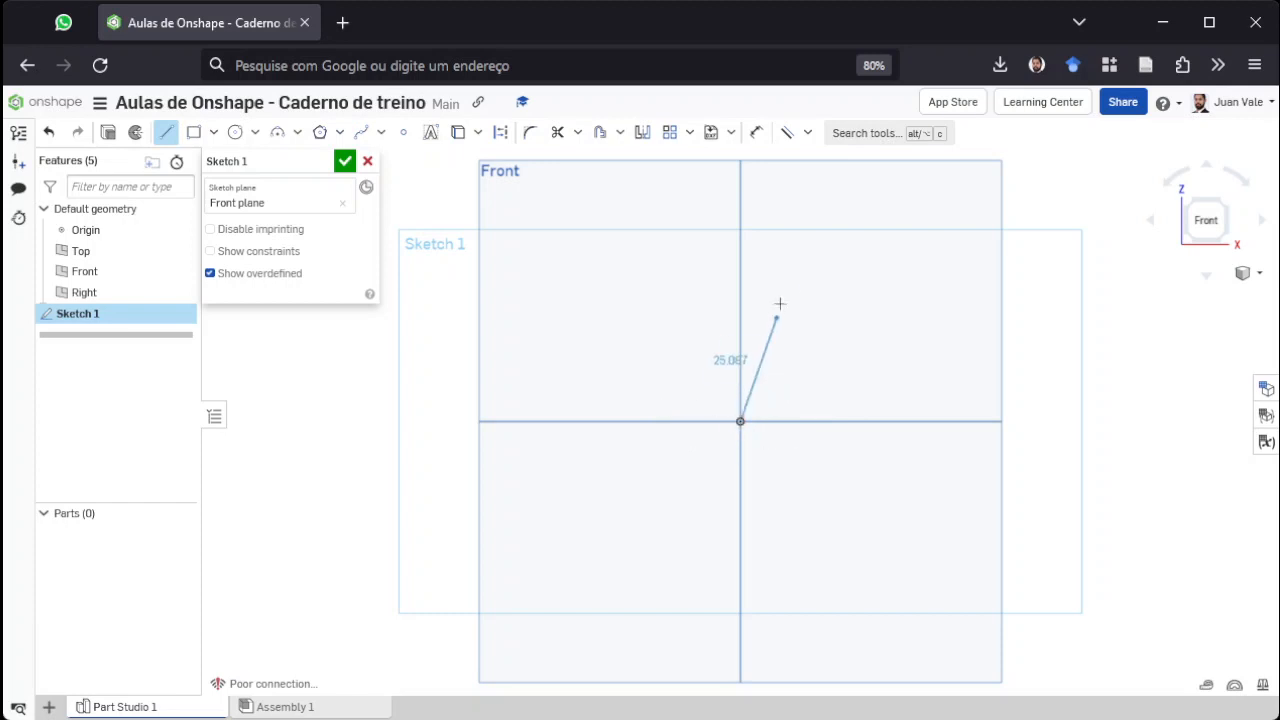
{"action": "left_click", "coordinate": [818, 296]}
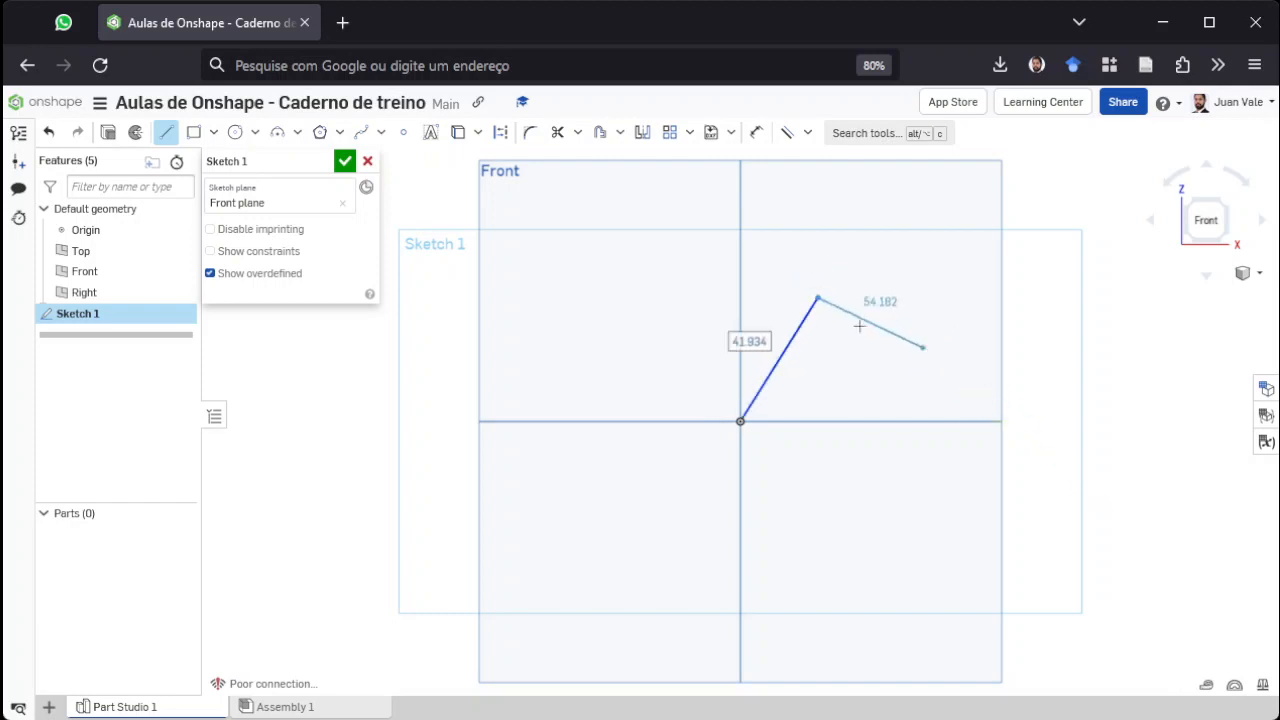
{"action": "key", "text": "Escape"}
{"action": "key", "text": "Escape"}
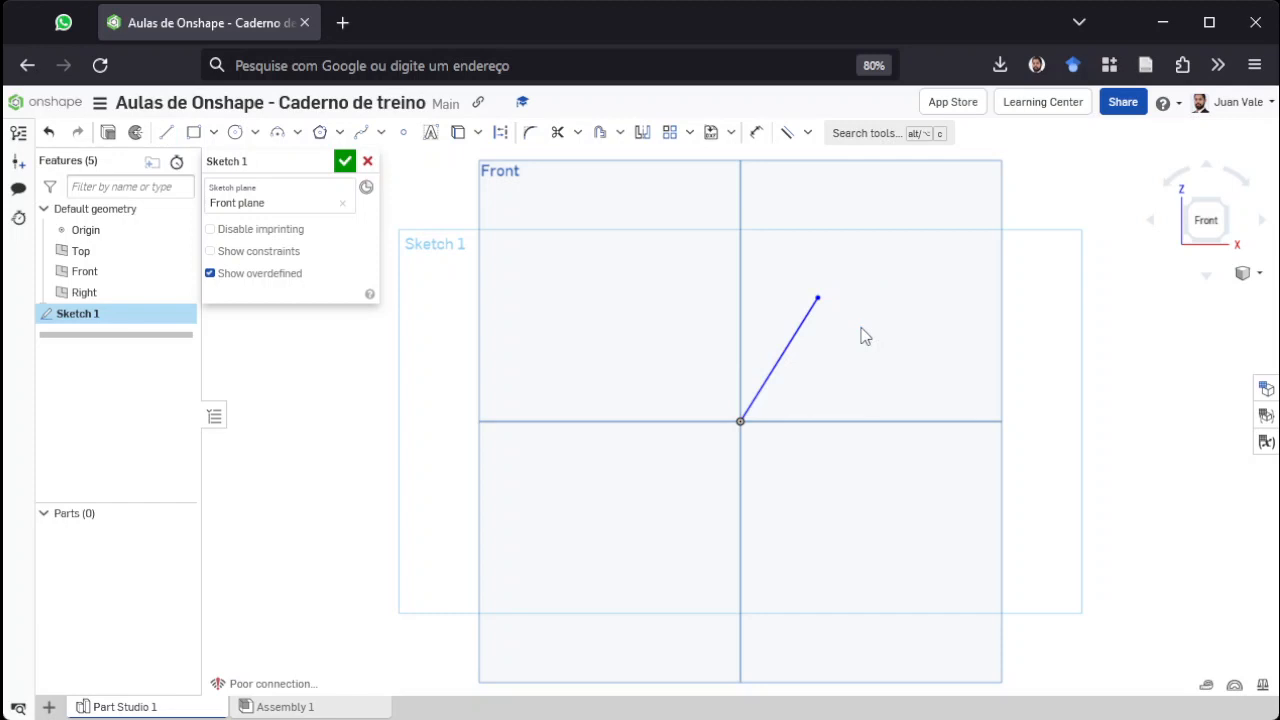
Dimension the sloped line from the origin to a length of 40 mm.
{"action": "left_click", "coordinate": [757, 133]}
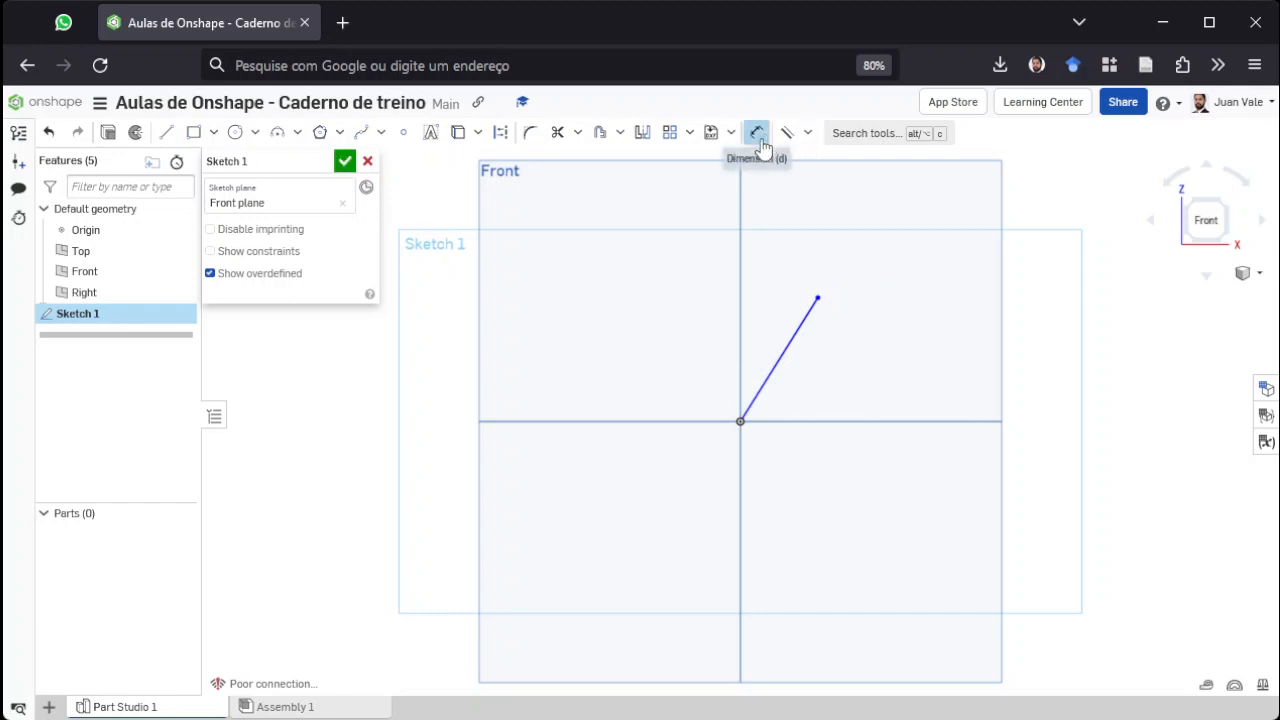
{"action": "left_click", "coordinate": [789, 346]}
{"action": "left_click", "coordinate": [857, 407]}
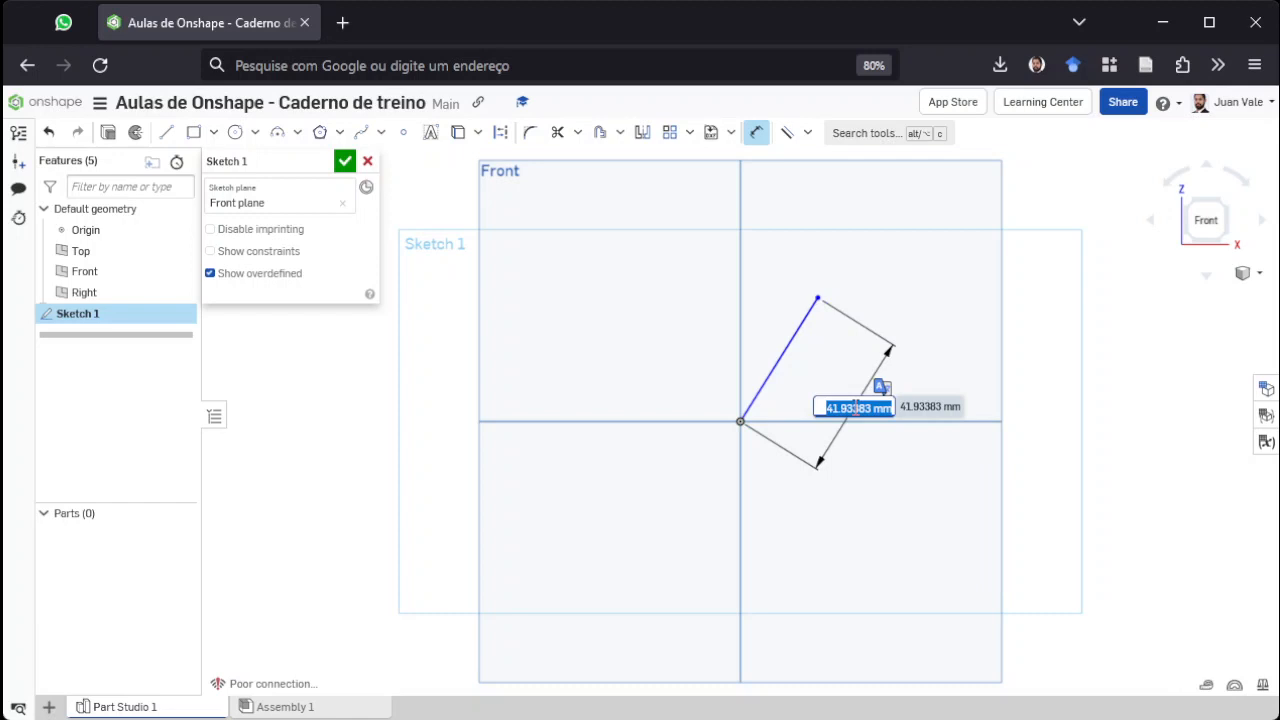
{"action": "type", "text": "40"}
{"action": "key", "text": "Return"}
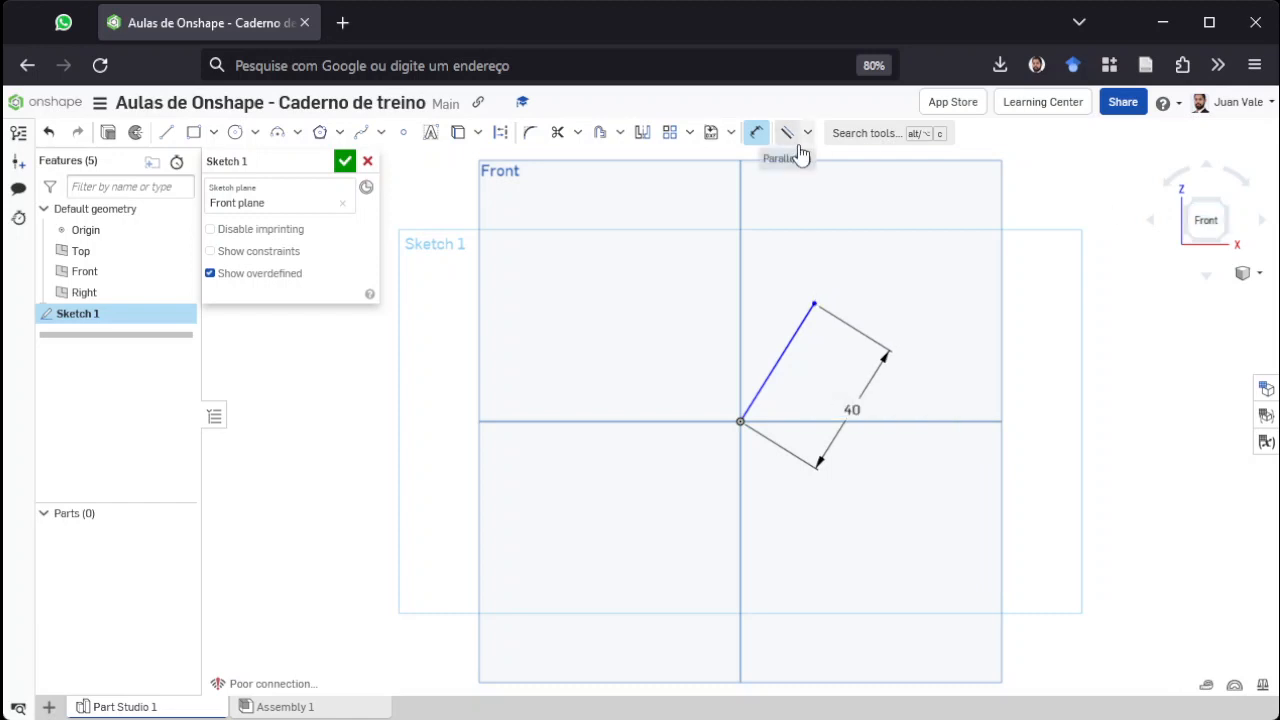
{"action": "key", "text": "Escape"}
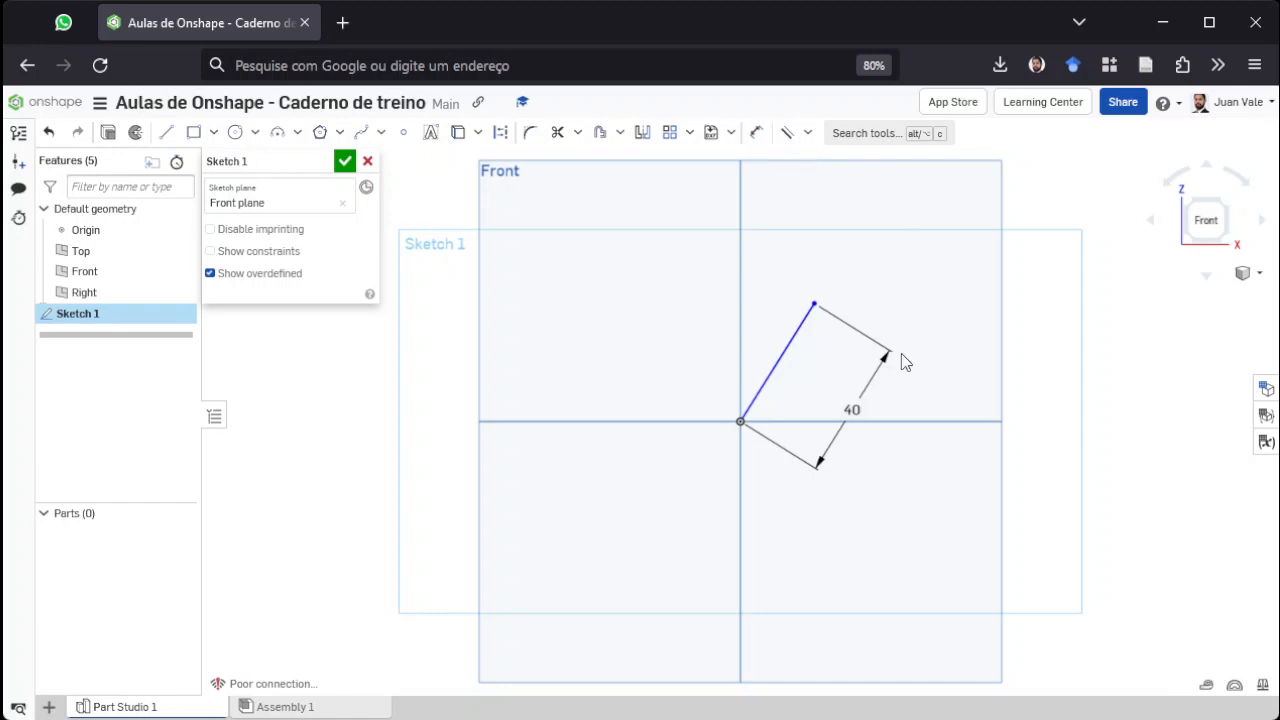
Swing the 40 mm line's free end slightly around the origin to test its remaining freedom.
{"action": "left_click", "coordinate": [851, 409]}
{"action": "key", "text": "Delete"}
{"action": "mouse_move", "coordinate": [814, 303]}
{"action": "left_mouse_down"}
{"action": "mouse_move", "coordinate": [794, 245]}
{"action": "mouse_move", "coordinate": [760, 283]}
{"action": "mouse_move", "coordinate": [686, 296]}
{"action": "mouse_move", "coordinate": [689, 308]}
{"action": "mouse_move", "coordinate": [635, 335]}
{"action": "mouse_move", "coordinate": [699, 566]}
{"action": "mouse_move", "coordinate": [953, 490]}
{"action": "mouse_move", "coordinate": [677, 277]}
{"action": "mouse_move", "coordinate": [689, 303]}
{"action": "mouse_move", "coordinate": [774, 346]}
{"action": "mouse_move", "coordinate": [809, 322]}
{"action": "left_mouse_up"}
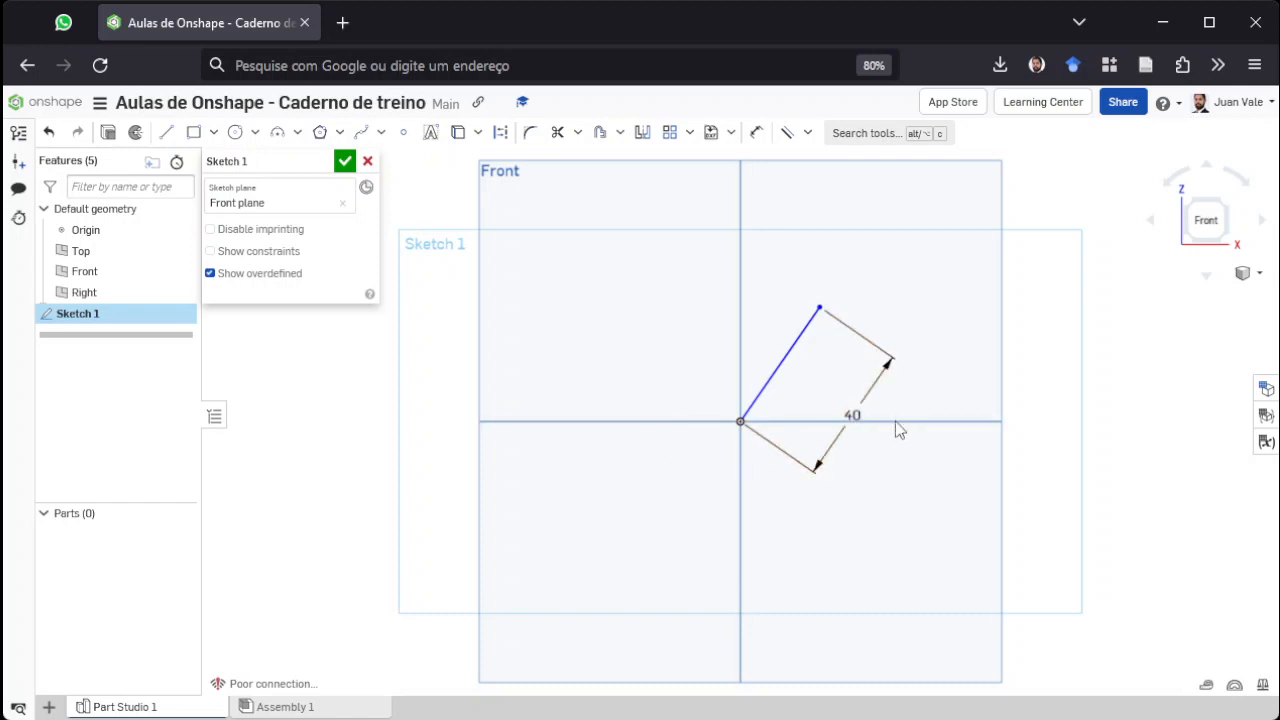
Apply a Vertical constraint to the 40 mm line and try to pull it sideways.
{"action": "left_click", "coordinate": [807, 132]}
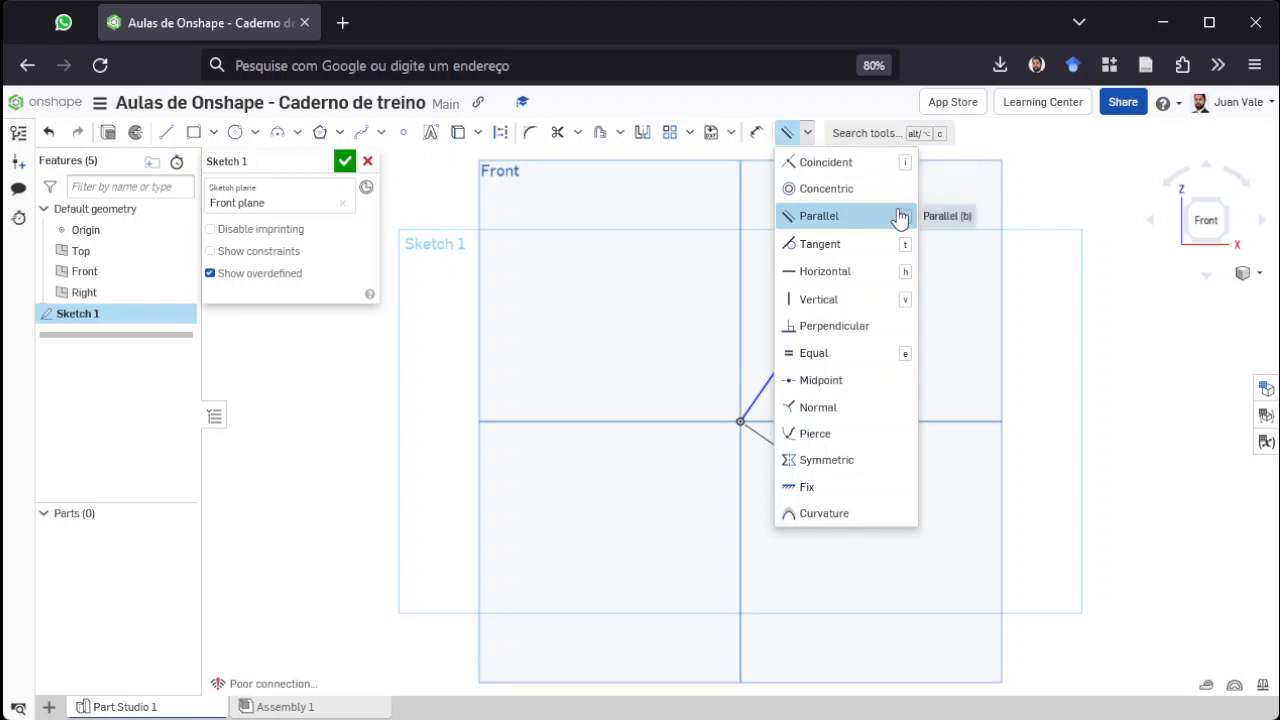
{"action": "left_click", "coordinate": [846, 299]}
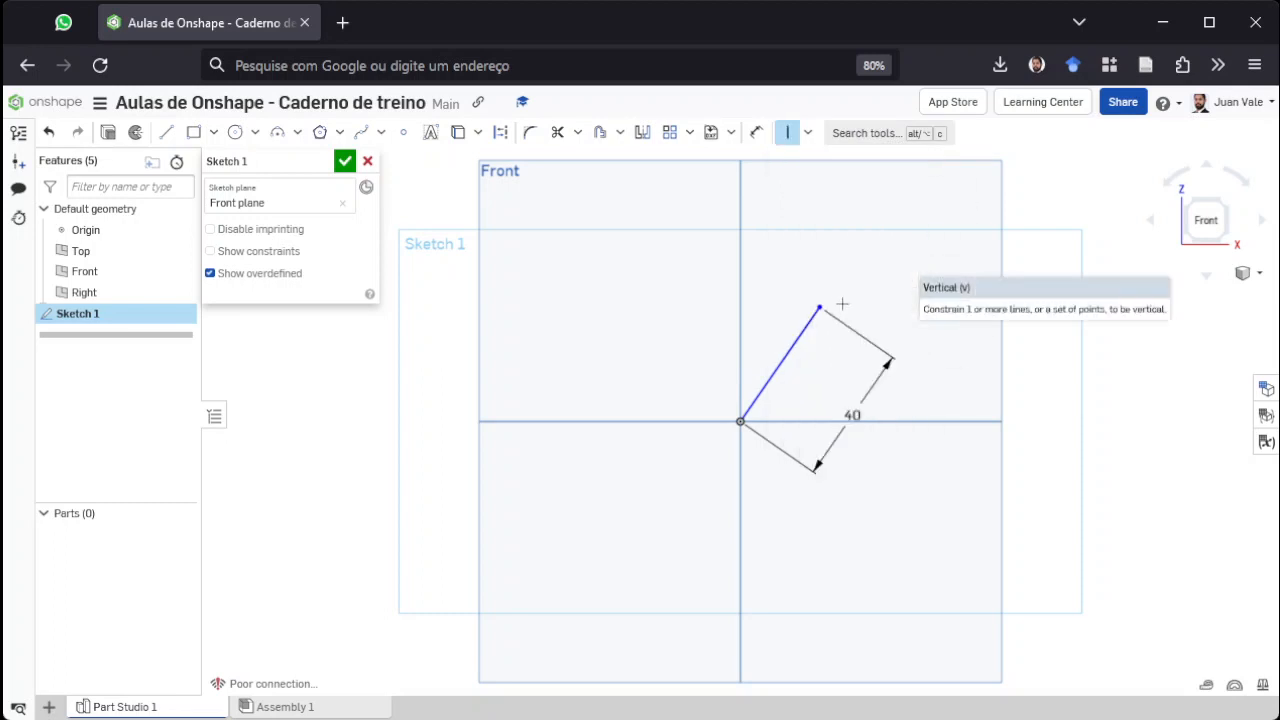
{"action": "left_click", "coordinate": [789, 349]}
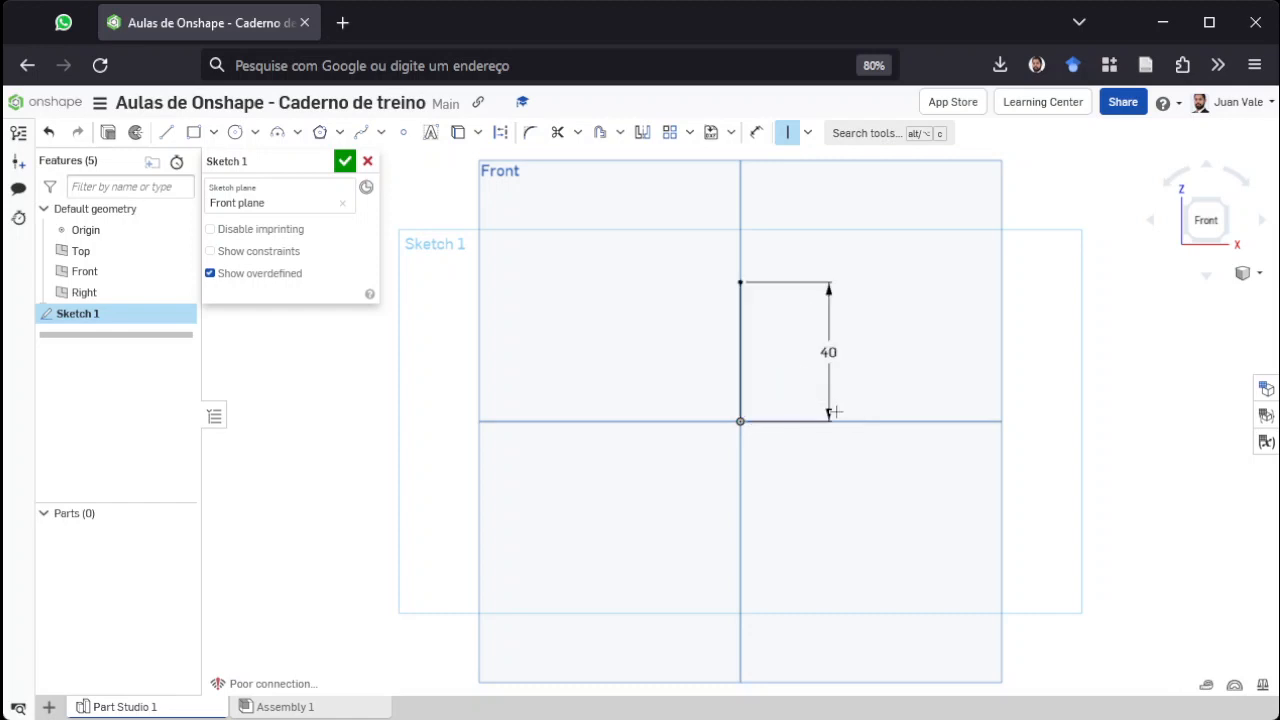
{"action": "key", "text": "Escape"}
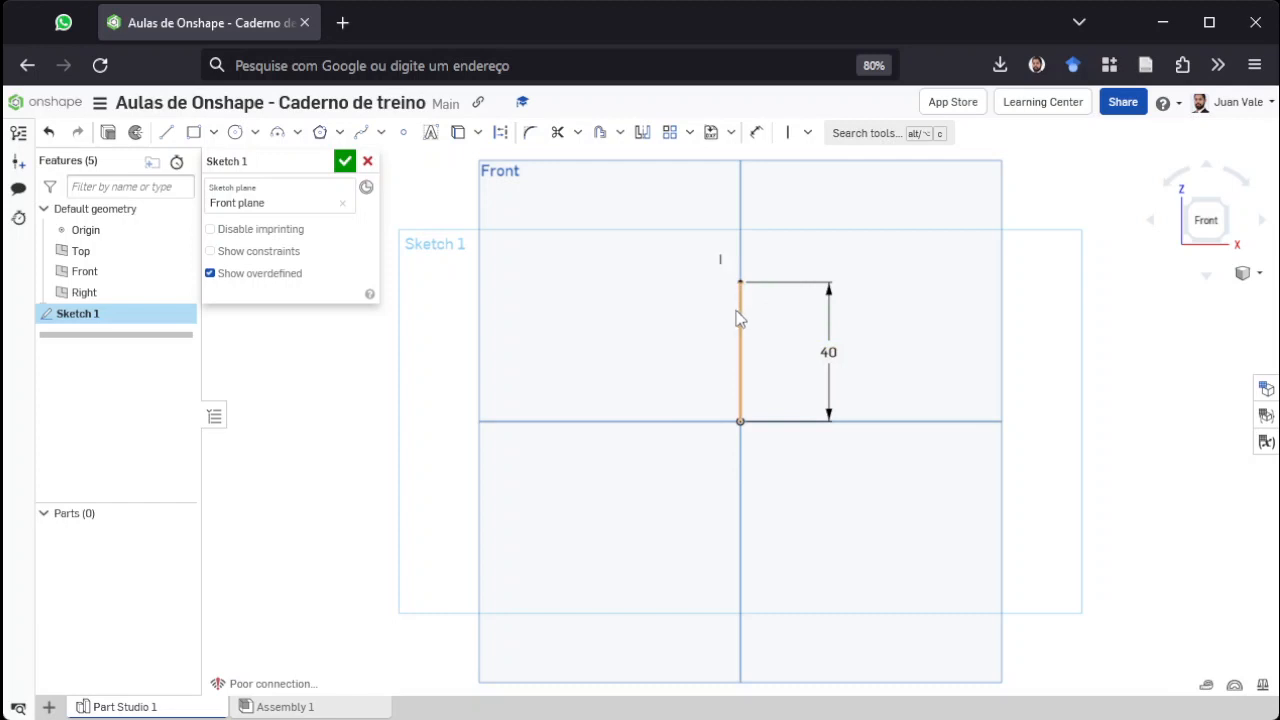
{"action": "left_click_drag", "start_coordinate": [737, 309], "coordinate": [657, 328]}
{"action": "left_click_drag", "start_coordinate": [739, 281], "coordinate": [645, 291]}
Draw a corner rectangle about 33 mm wide and 28 mm high, up and to the left of the origin.
{"action": "left_click", "coordinate": [184, 134]}
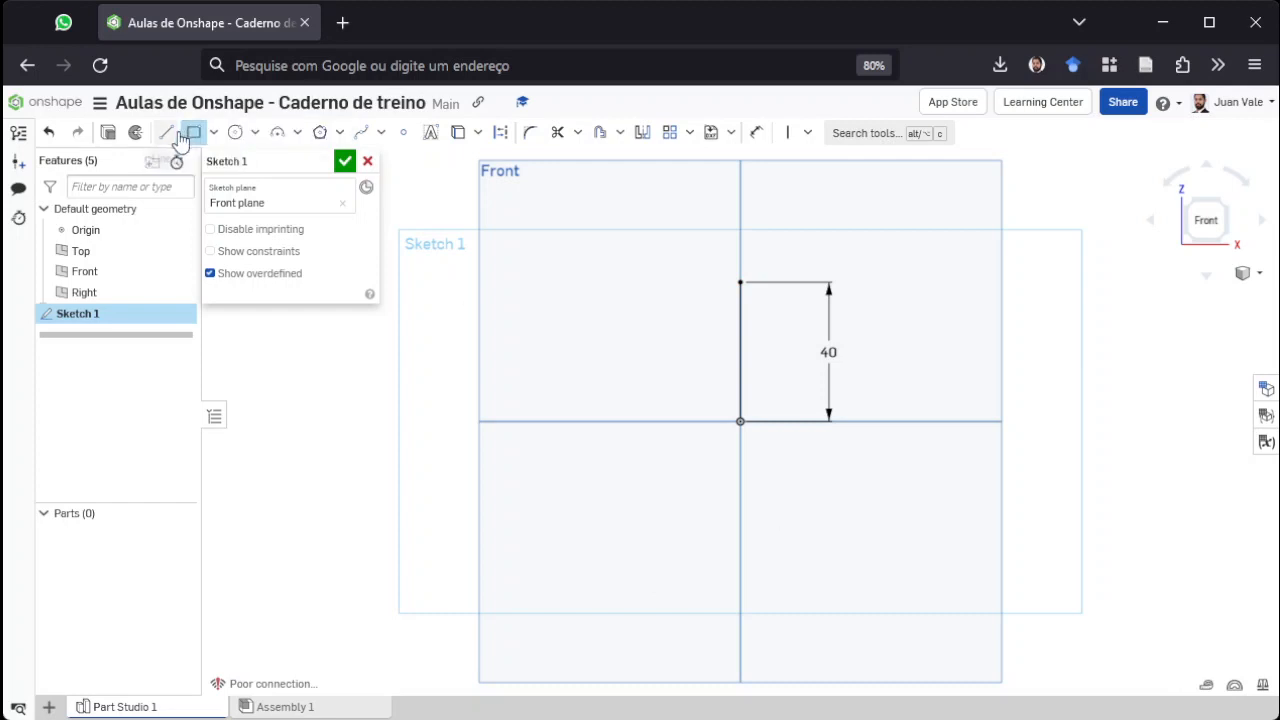
{"action": "left_click", "coordinate": [509, 259]}
{"action": "left_click", "coordinate": [626, 358]}
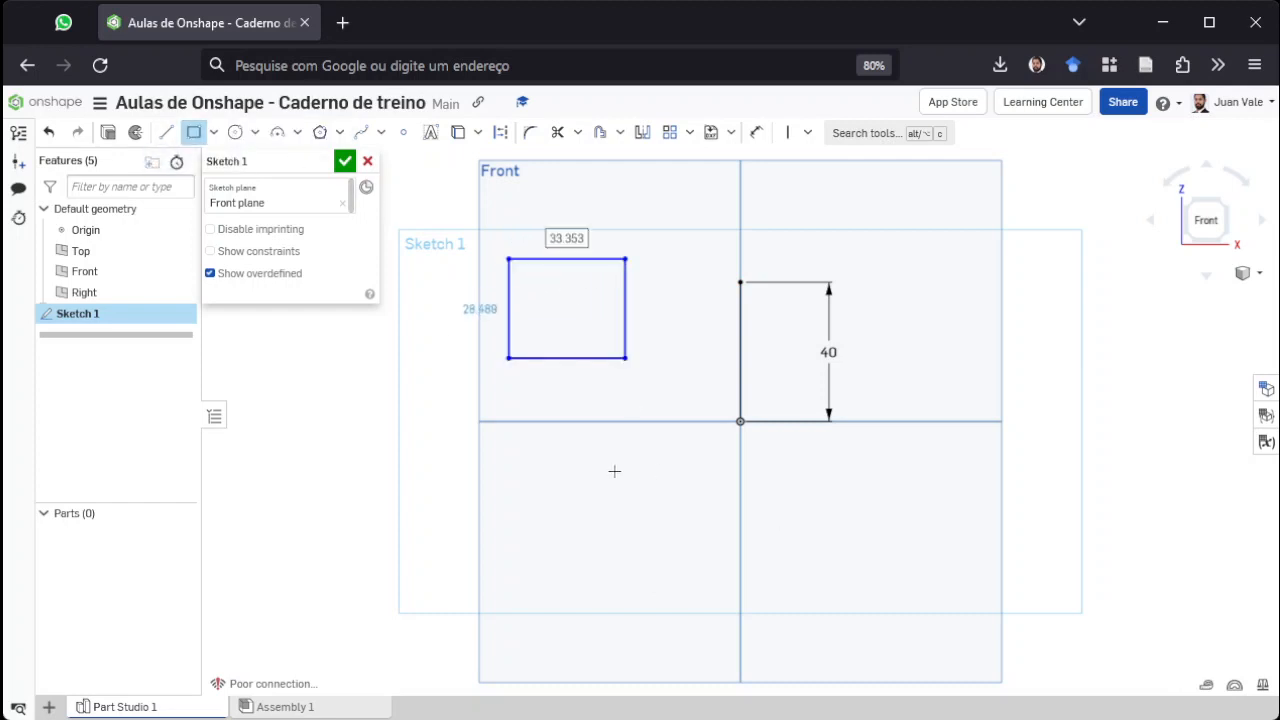
Draw a circle about 64 mm in diameter below the rectangle.
{"action": "left_click", "coordinate": [236, 135]}
{"action": "left_click", "coordinate": [577, 506]}
{"action": "left_click", "coordinate": [655, 583]}
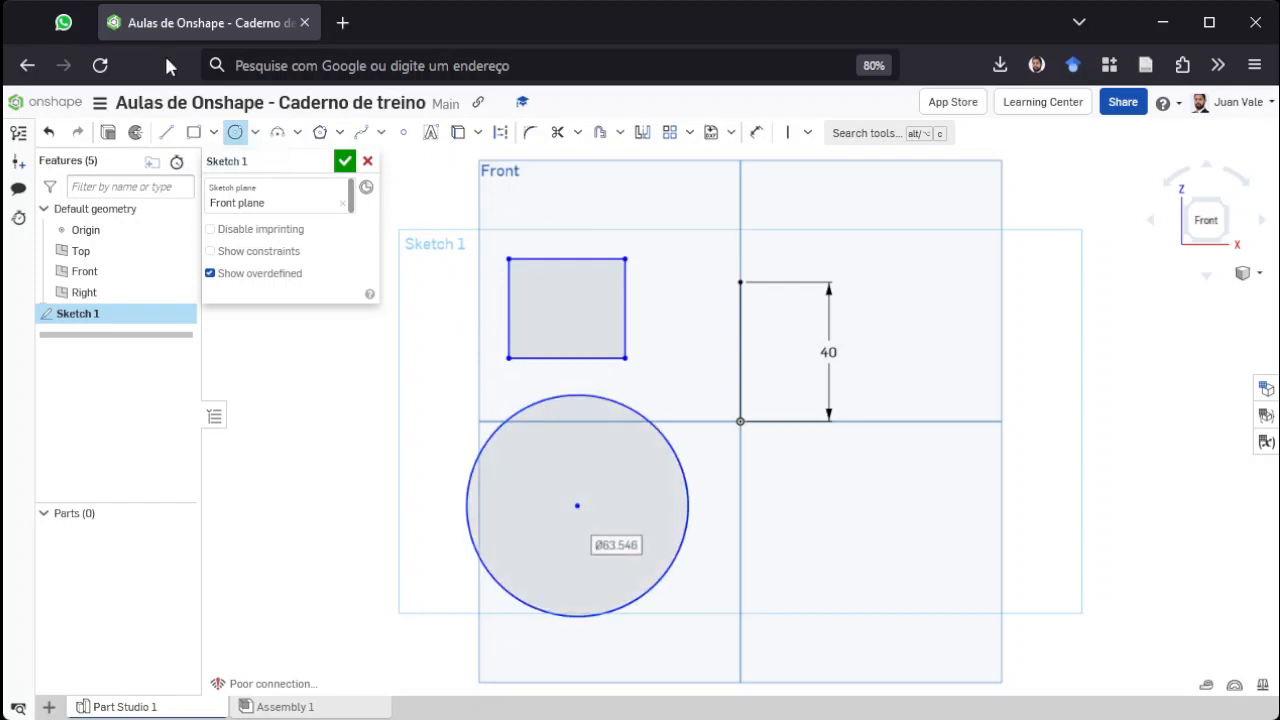
Draw a three-point arc of about 12 mm radius, open upward, below and to the right of the origin.
{"action": "left_click", "coordinate": [276, 135]}
{"action": "left_click", "coordinate": [817, 537]}
{"action": "left_click", "coordinate": [891, 498]}
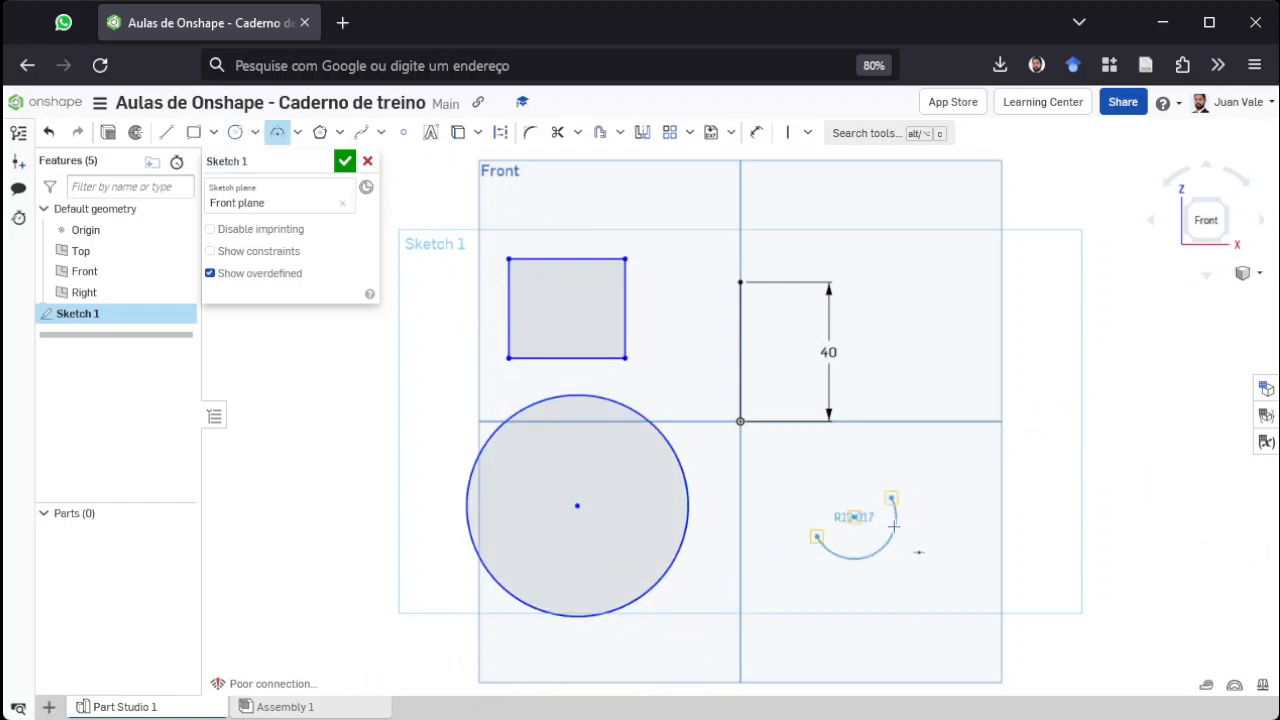
{"action": "left_click", "coordinate": [895, 524]}
{"action": "key", "text": "Escape"}
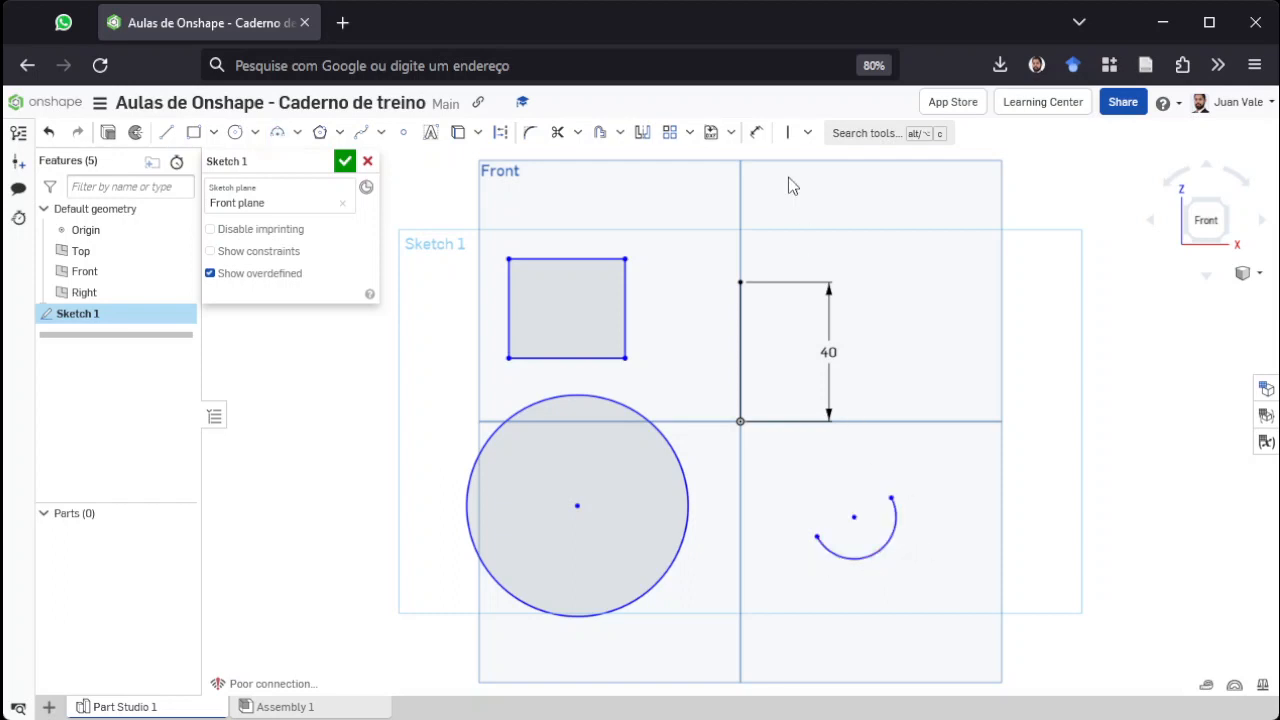
Dimension the circle's diameter to 50 mm.
{"action": "left_click", "coordinate": [757, 132]}
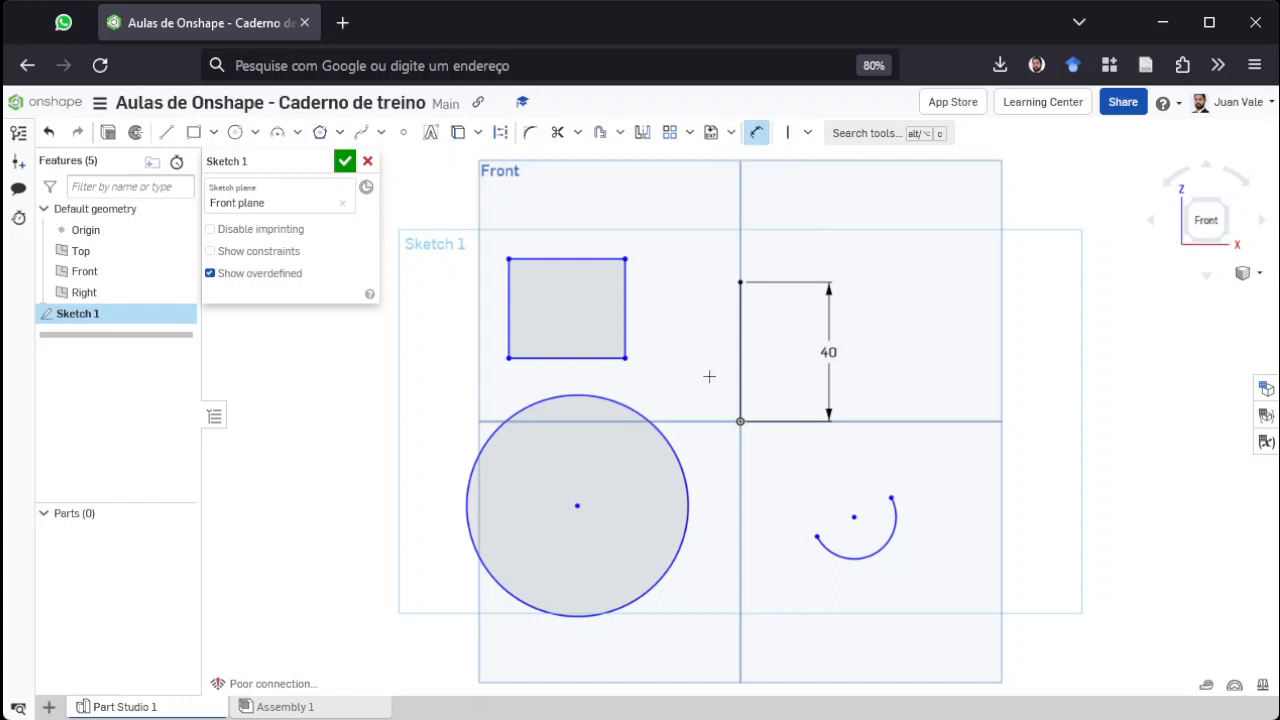
{"action": "left_click", "coordinate": [688, 510]}
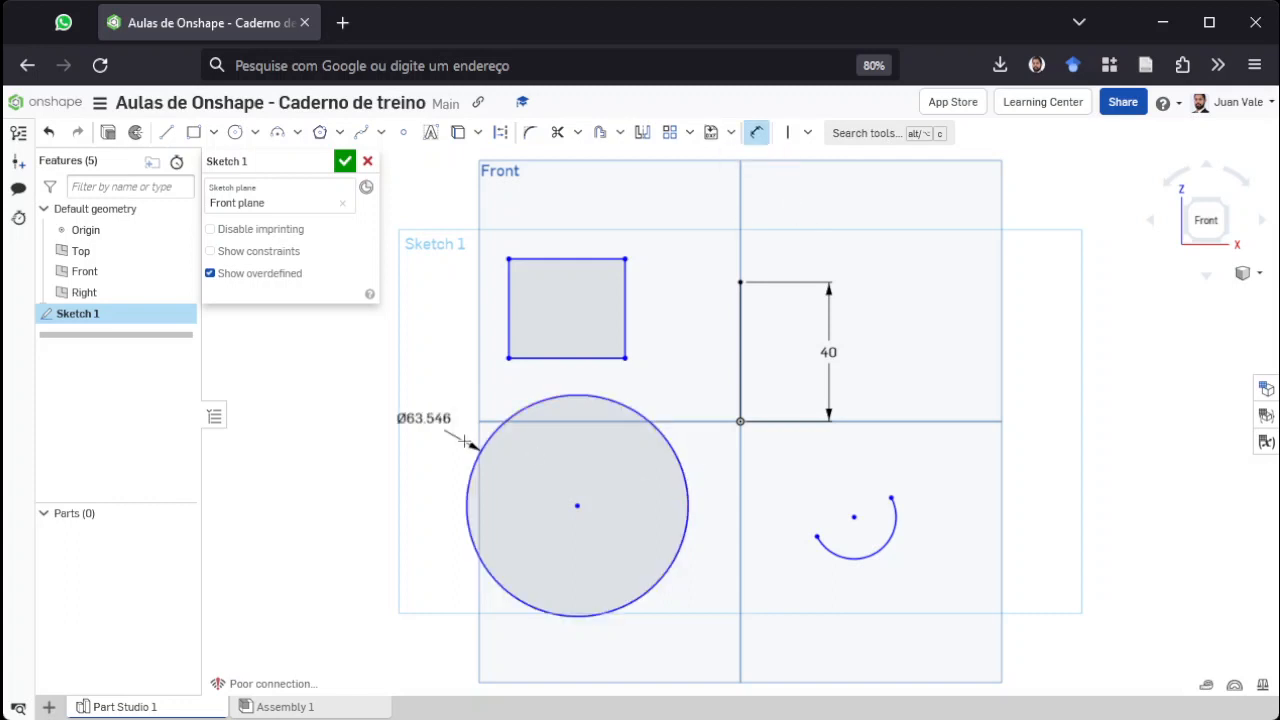
{"action": "left_click", "coordinate": [710, 569]}
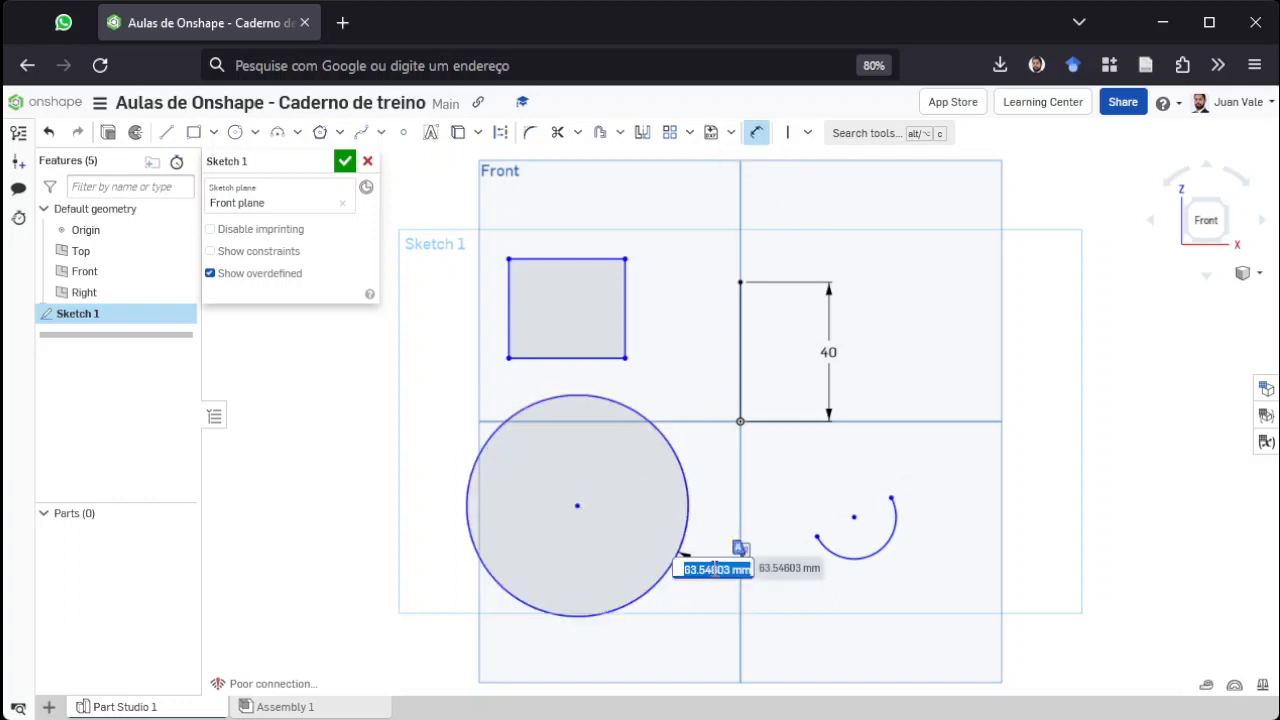
{"action": "type", "text": "50"}
{"action": "key", "text": "Return"}
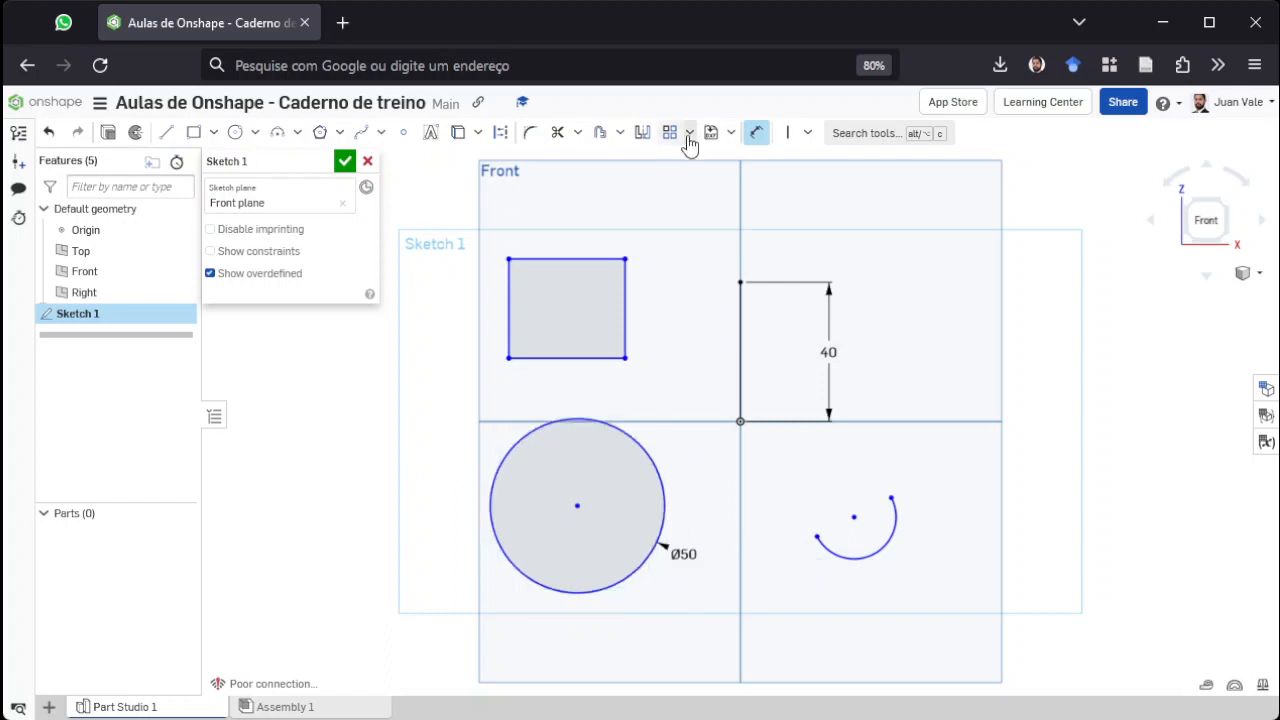
Make the circle's center coincident with the vertical line's upper end, and the rectangle's lower-right corner coincident with the origin.
{"action": "left_click", "coordinate": [808, 133]}
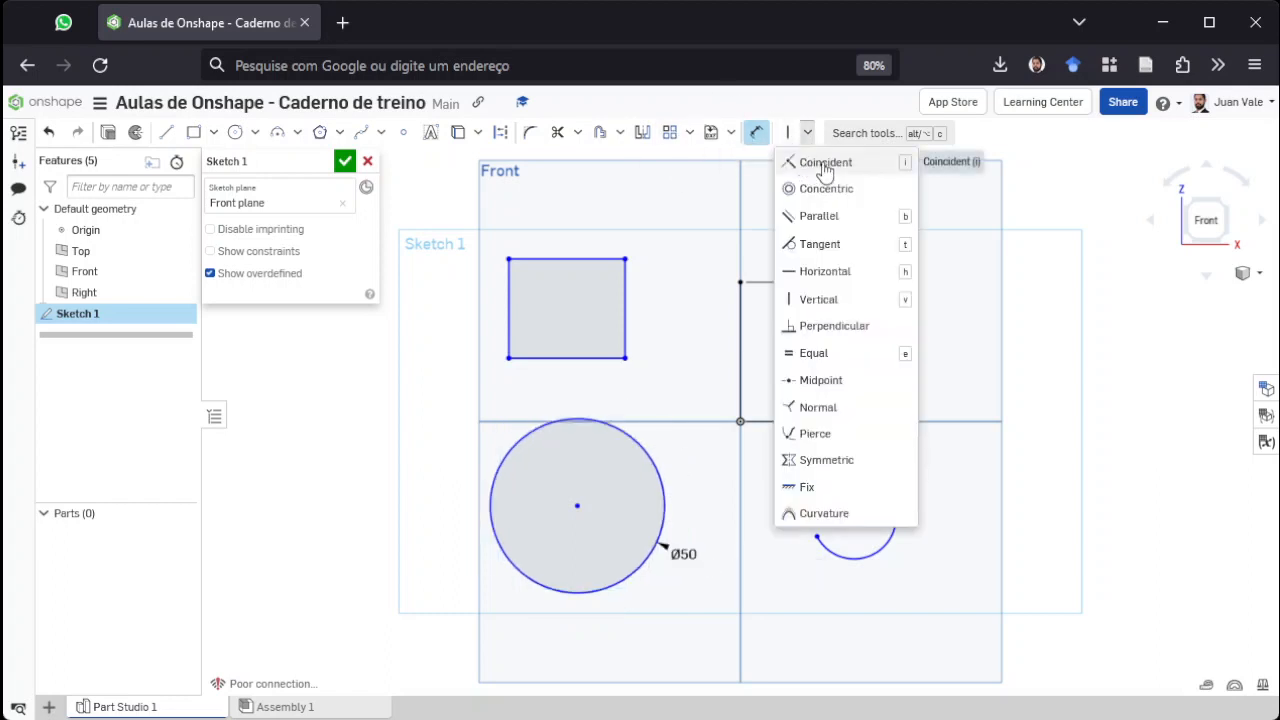
{"action": "left_click", "coordinate": [830, 165]}
{"action": "left_click", "coordinate": [578, 505]}
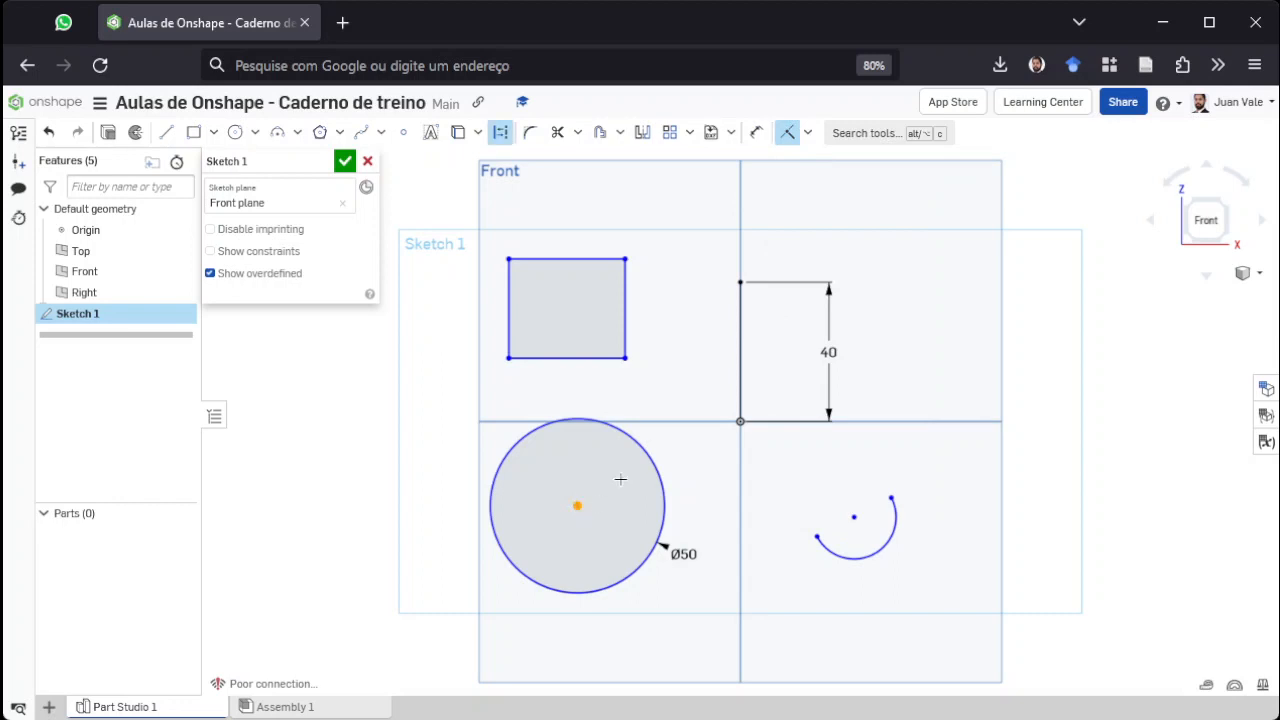
{"action": "left_click", "coordinate": [740, 282]}
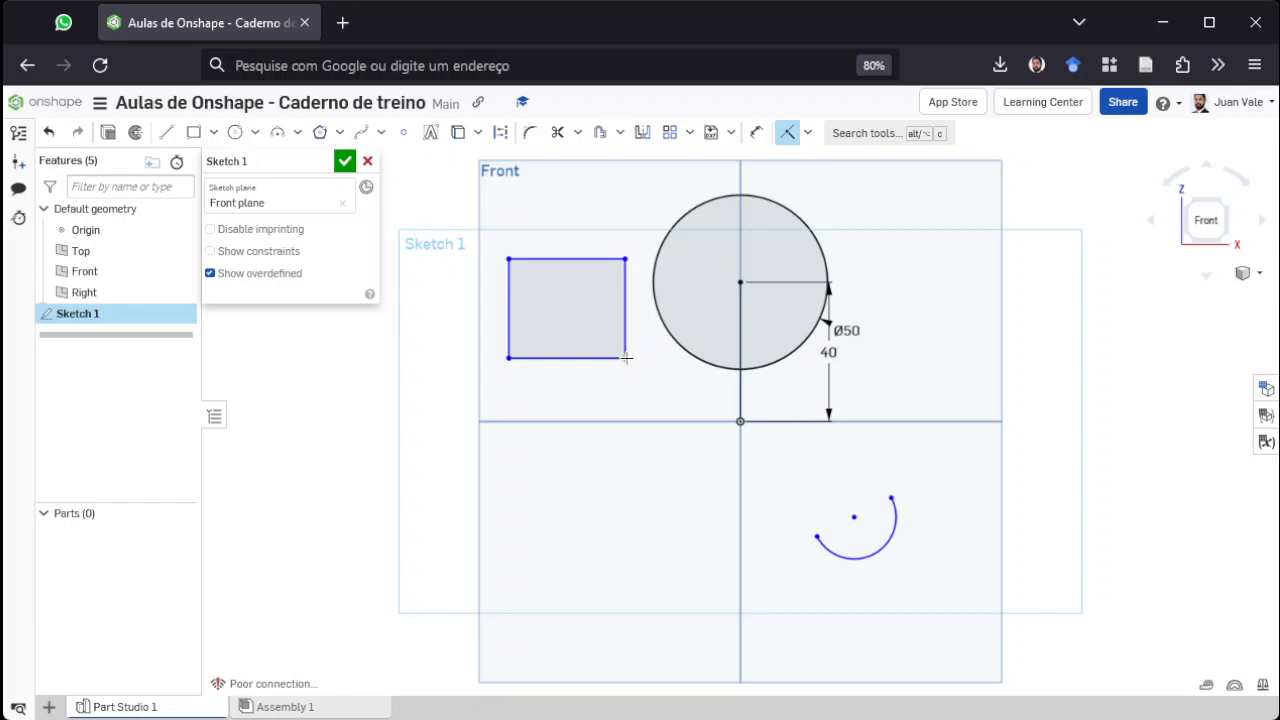
{"action": "left_click", "coordinate": [740, 421]}
{"action": "key", "text": "i"}
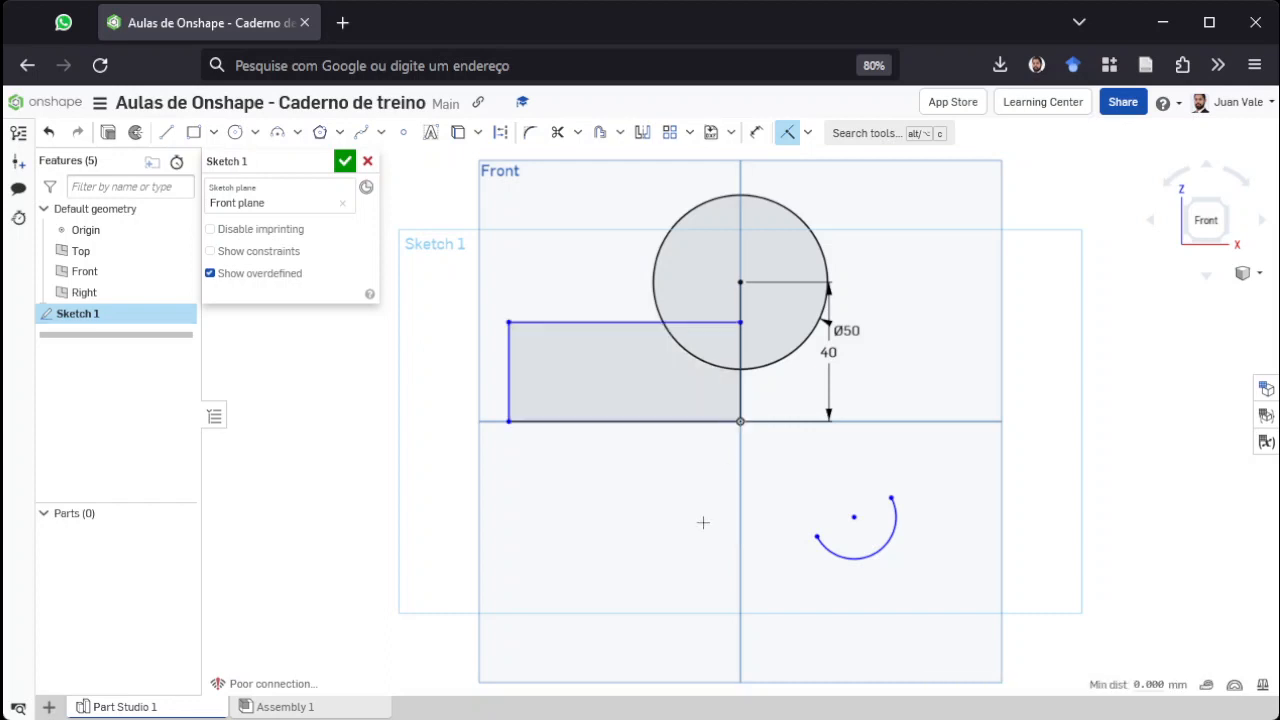
Dimension the rectangle to 40 mm wide and 30 mm high.
{"action": "left_click", "coordinate": [756, 132]}
{"action": "left_click", "coordinate": [569, 323]}
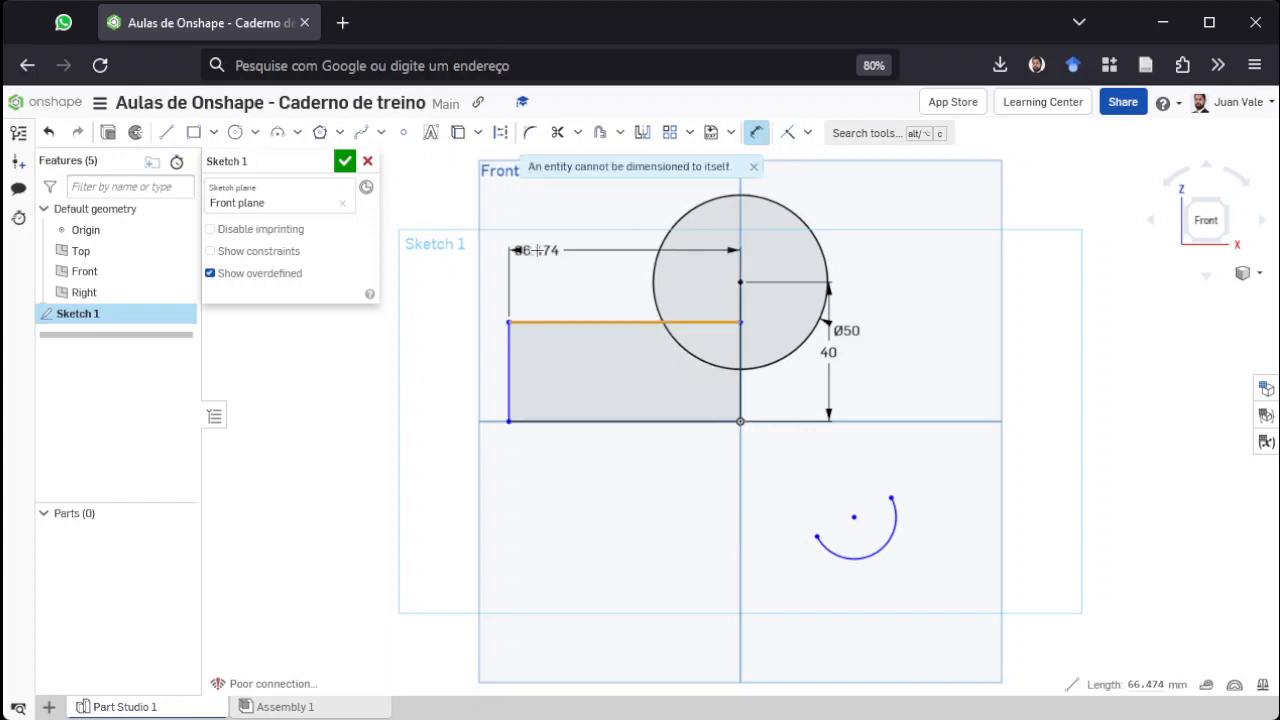
{"action": "left_click", "coordinate": [566, 285]}
{"action": "type", "text": "40"}
{"action": "key", "text": "Return"}
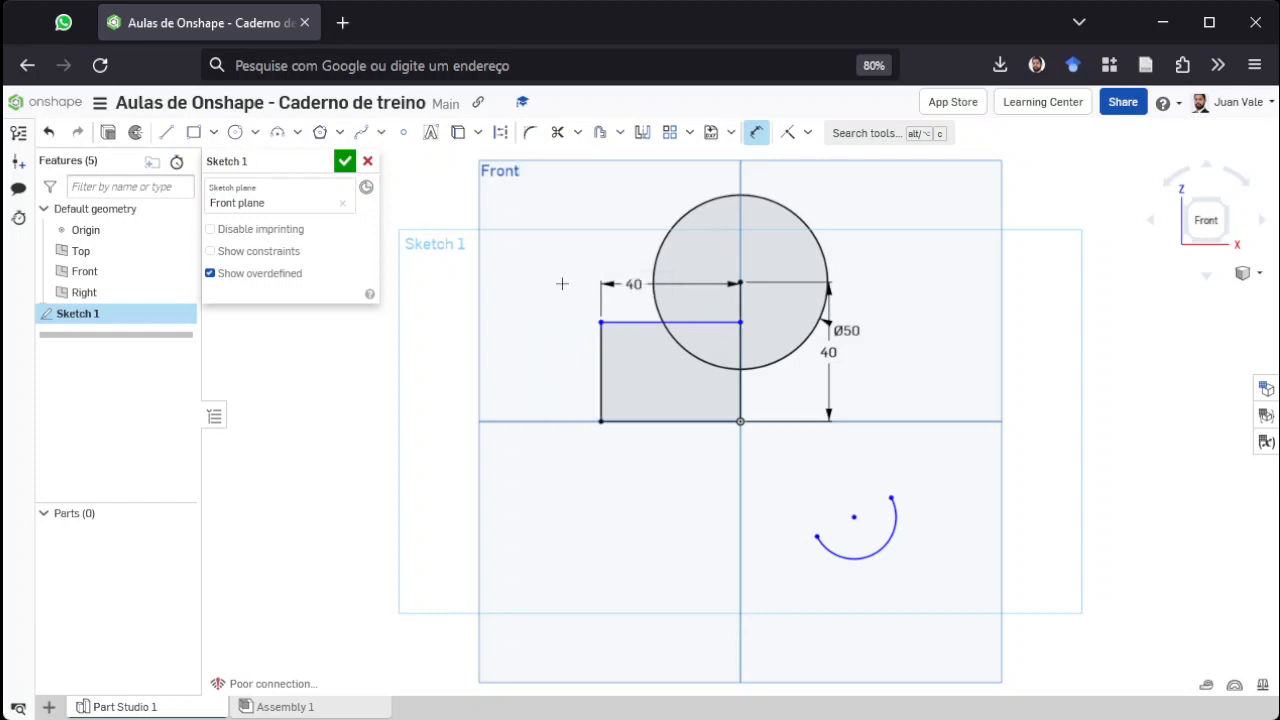
{"action": "left_click", "coordinate": [599, 367]}
{"action": "left_click", "coordinate": [550, 370]}
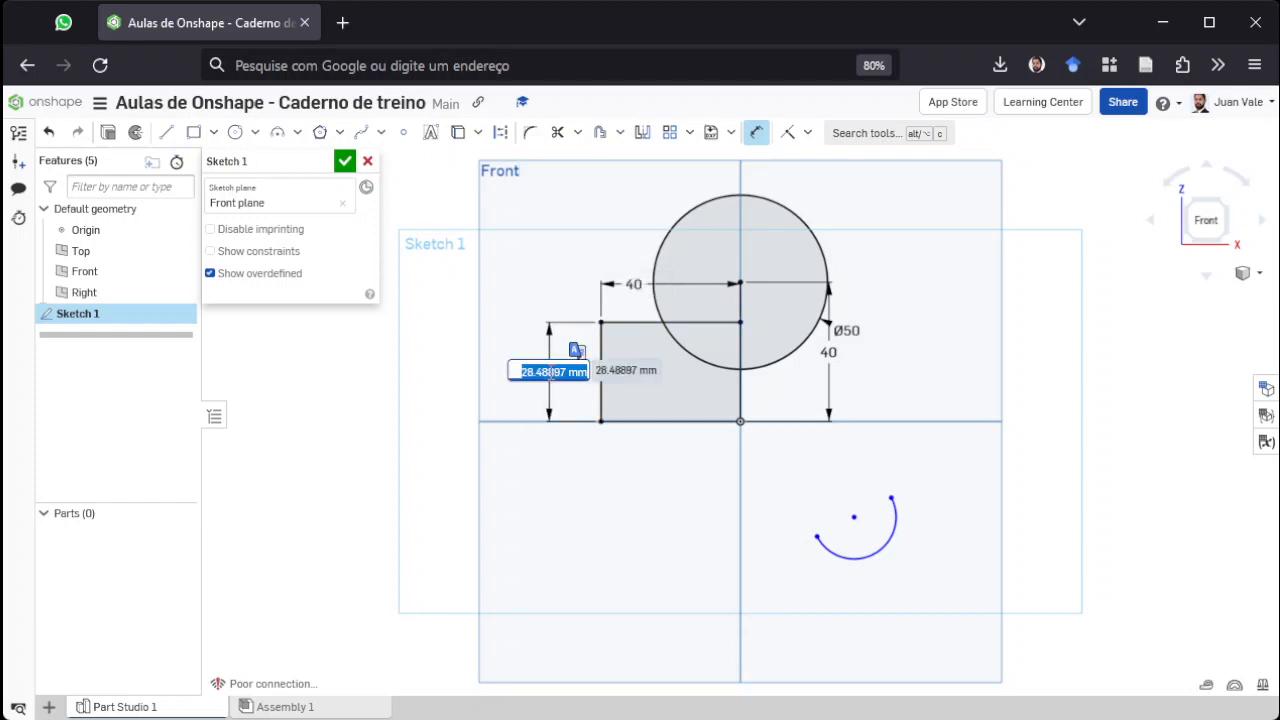
{"action": "type", "text": "30"}
{"action": "key", "text": "Return"}
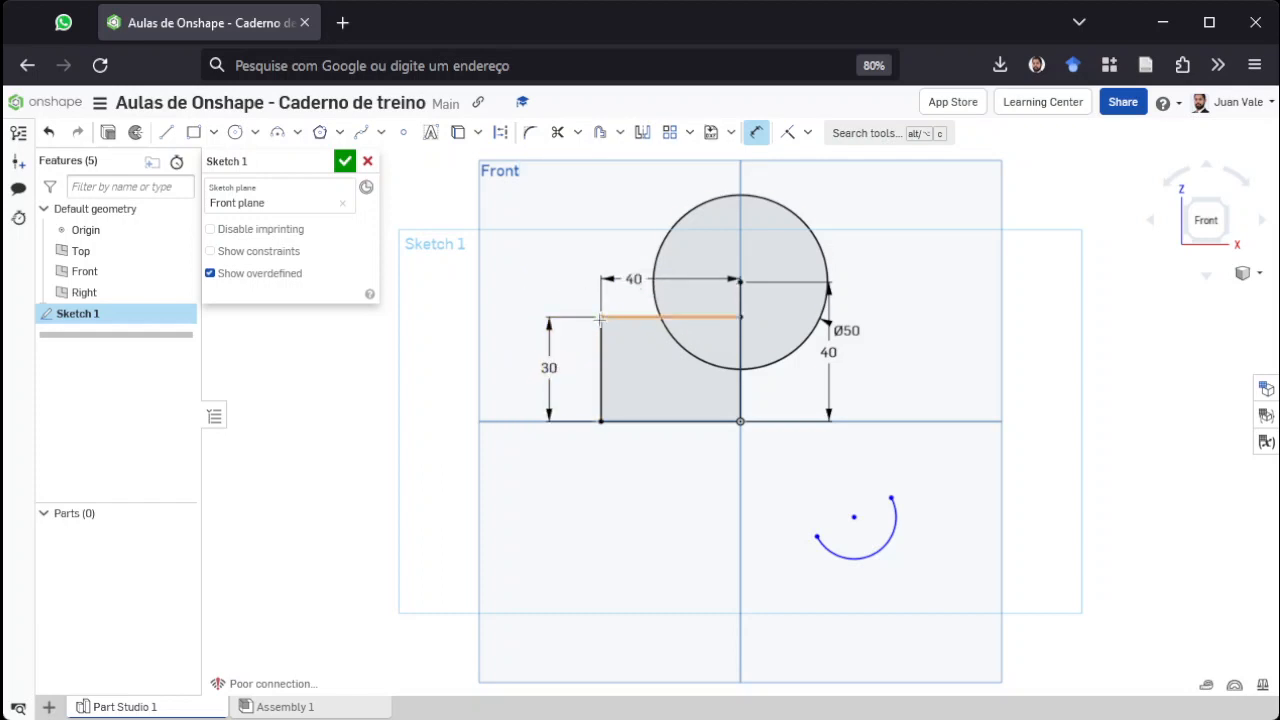
{"action": "left_click", "coordinate": [807, 133]}
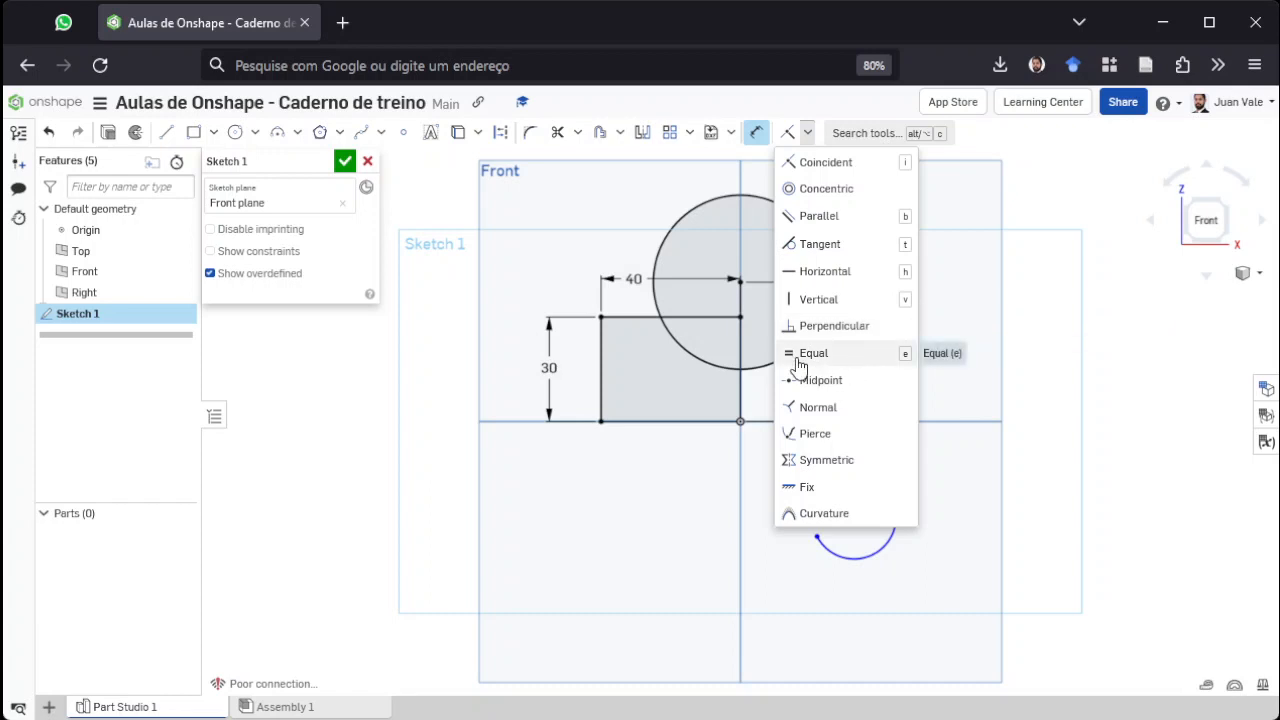
{"action": "left_click", "coordinate": [614, 497]}
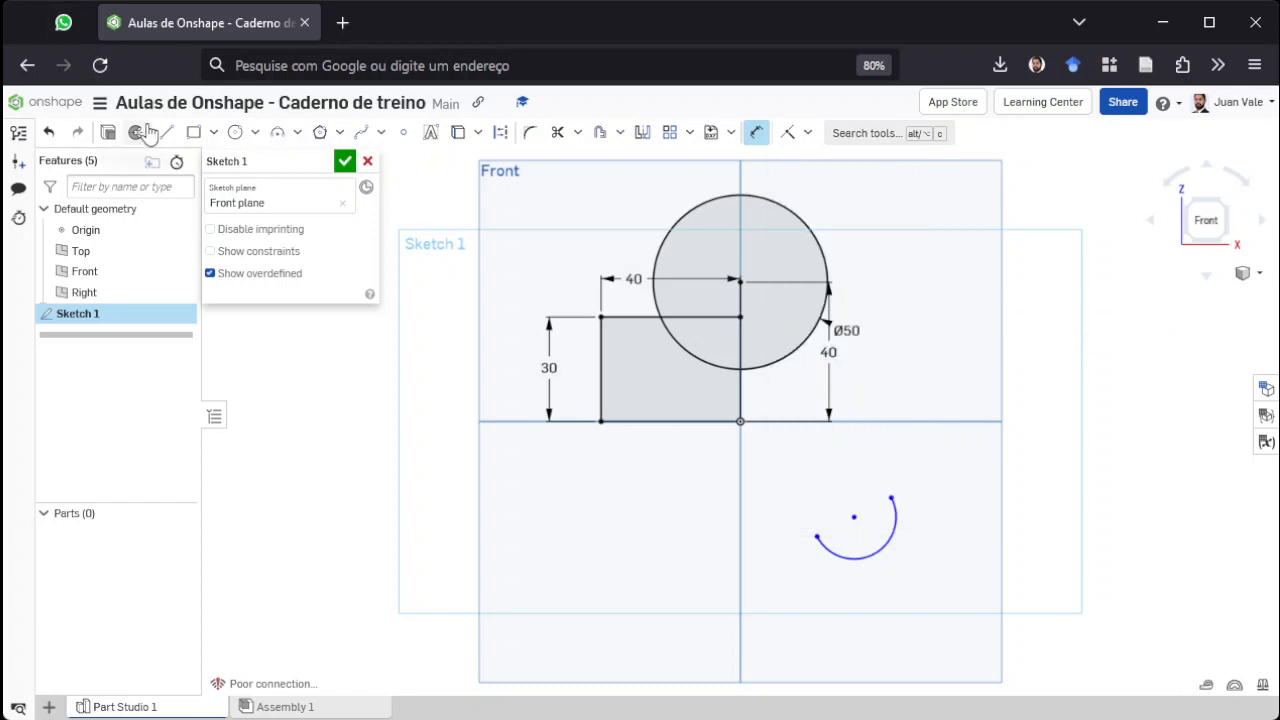
Draw a separate line below the rectangle, sloping down to the right, and keep its 30.303 mm length as a dimension.
{"action": "left_click", "coordinate": [166, 132]}
{"action": "left_click_drag", "start_coordinate": [536, 496], "coordinate": [610, 572]}
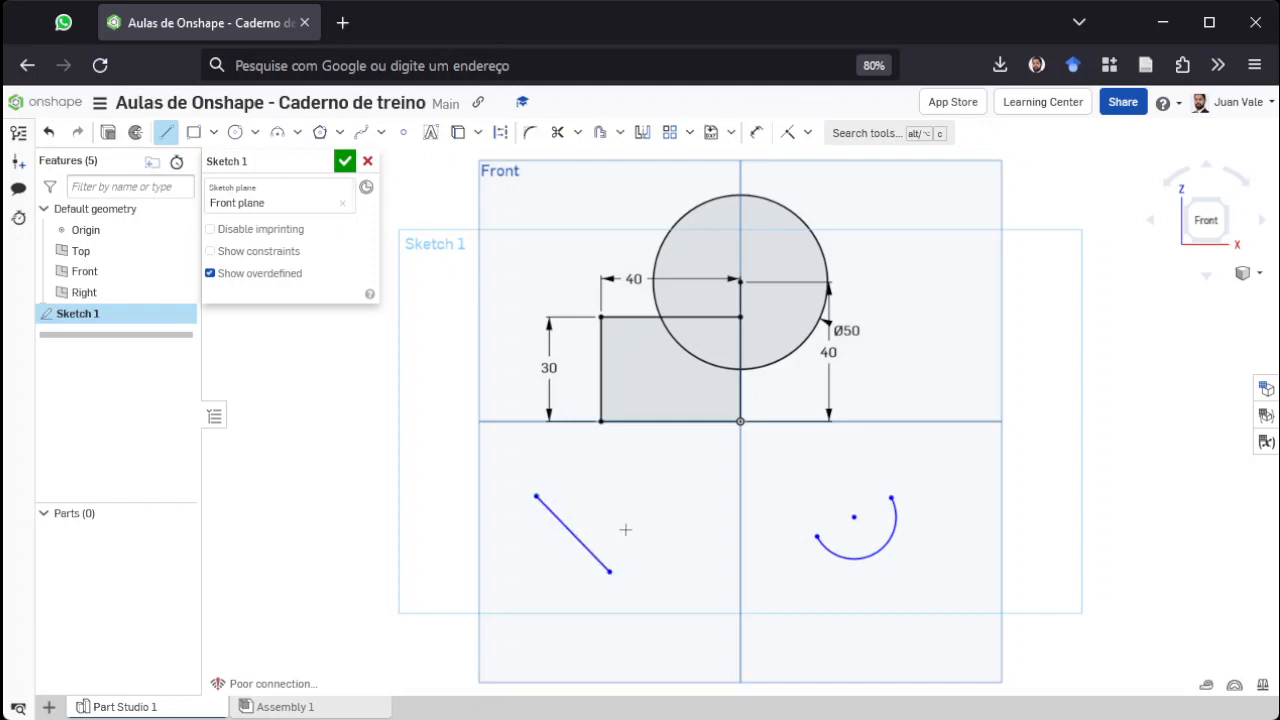
{"action": "key", "text": "Return"}
{"action": "left_click", "coordinate": [808, 132]}
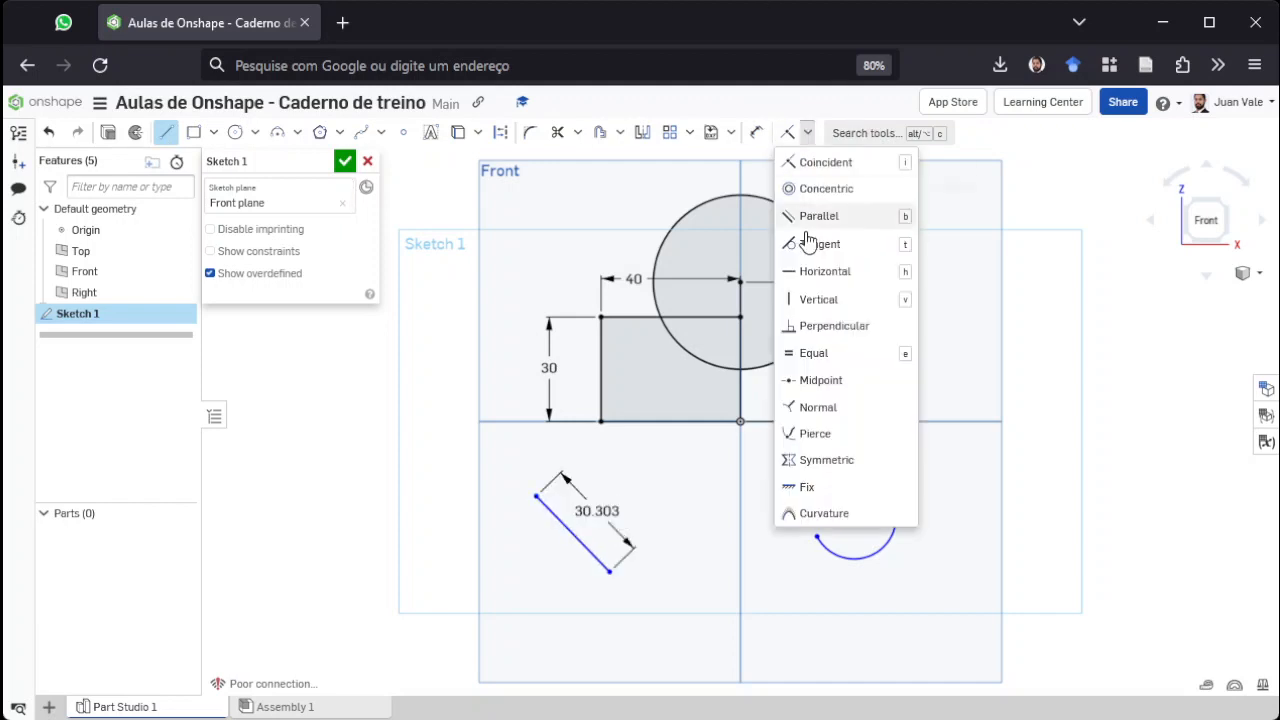
{"action": "left_click", "coordinate": [813, 353]}
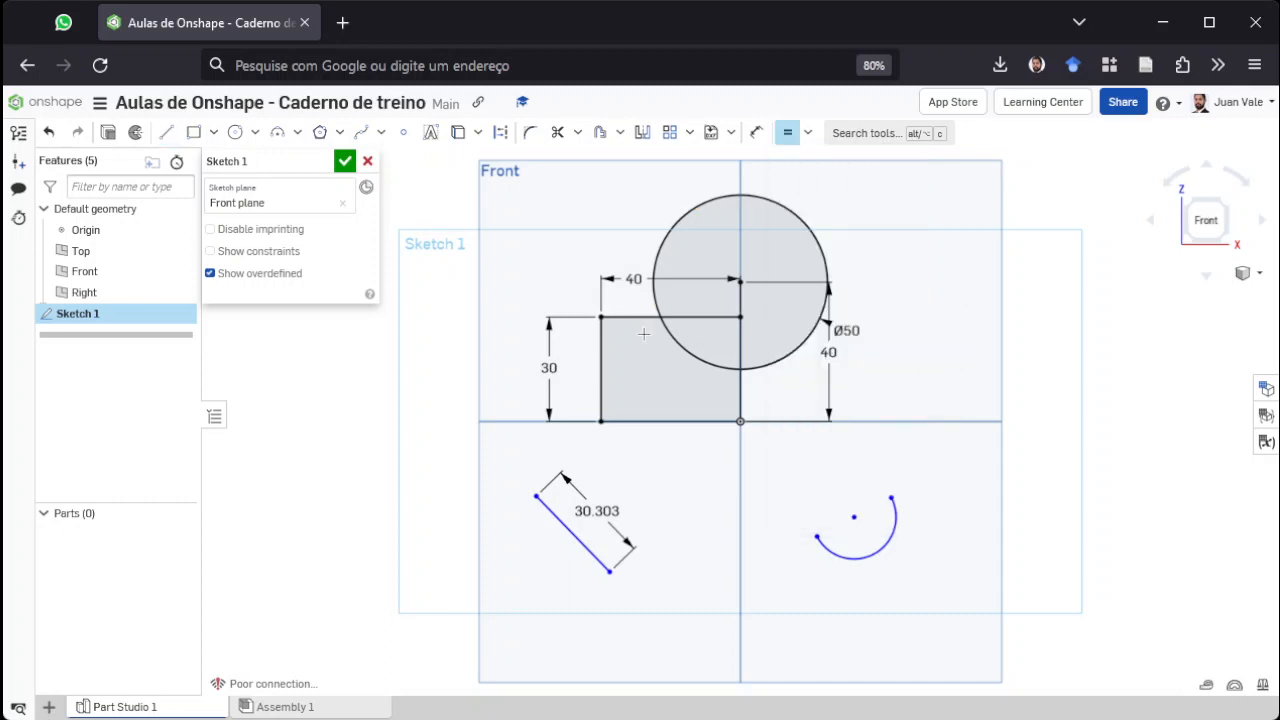
{"action": "left_click", "coordinate": [628, 316]}
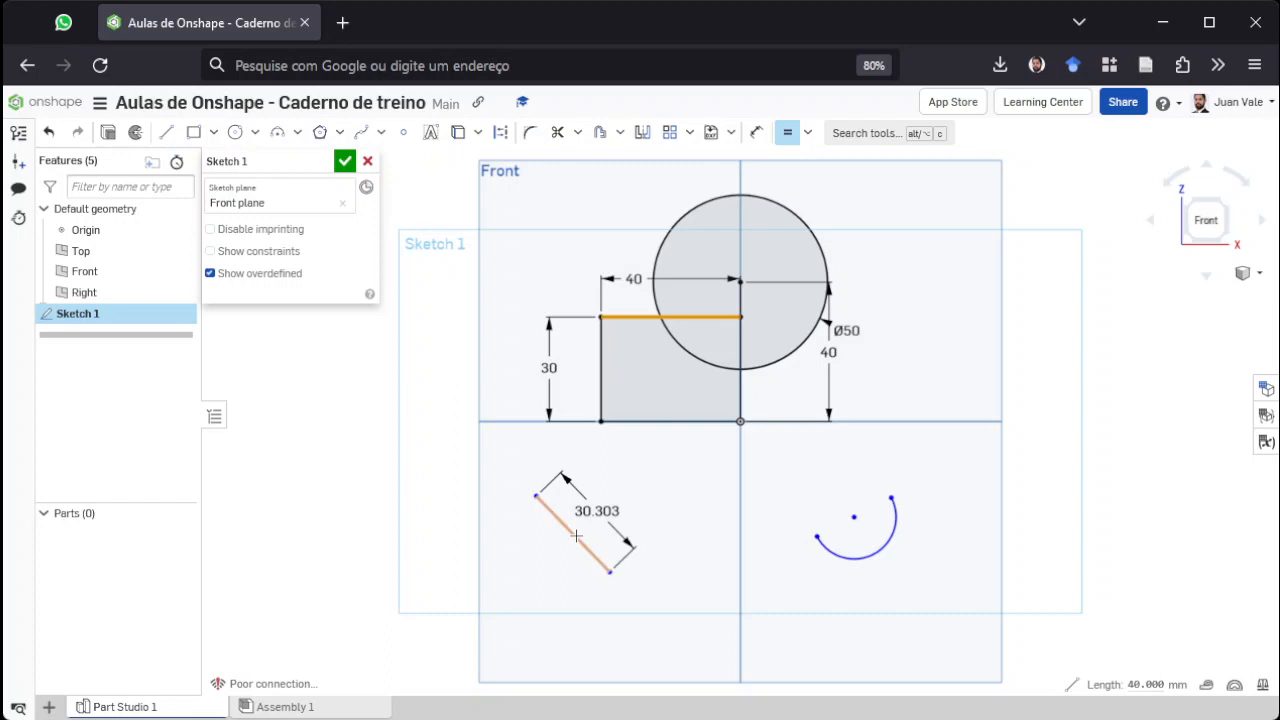
{"action": "key", "text": "Escape"}
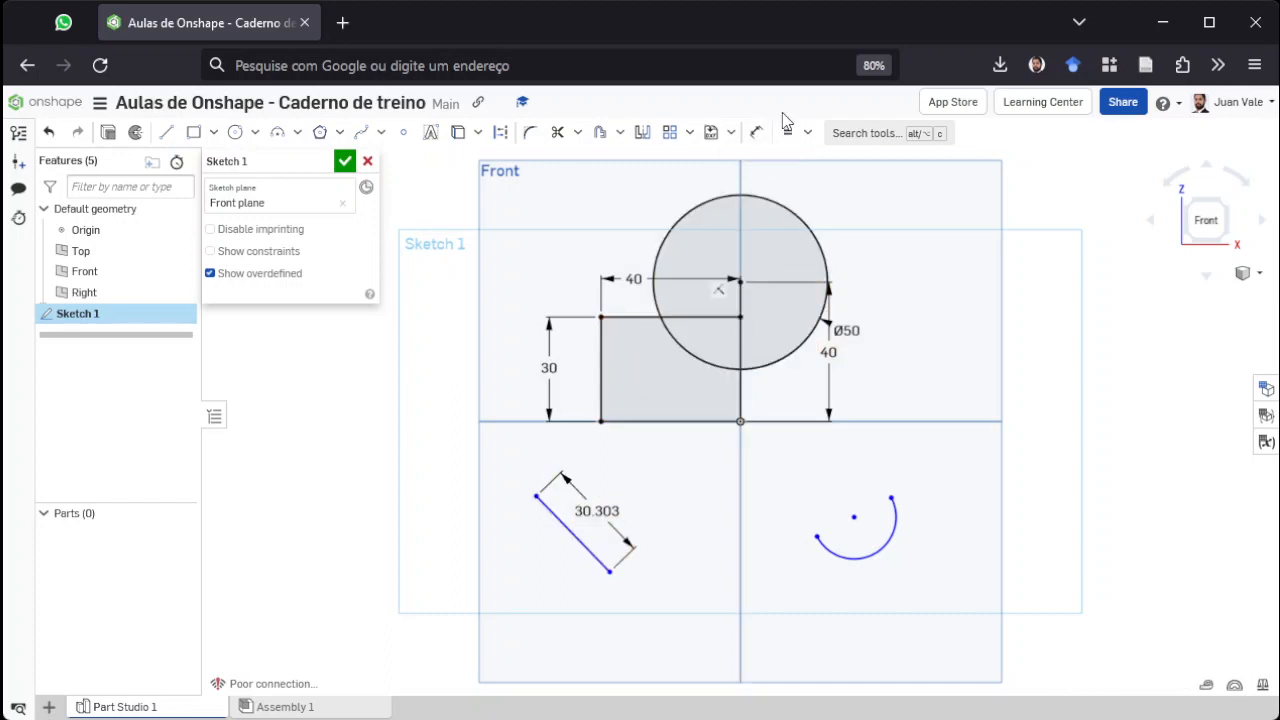
Try to apply an Equal constraint between the rectangle's top edge and the sloped line below it.
{"action": "left_click", "coordinate": [787, 132]}
{"action": "left_click", "coordinate": [668, 318]}
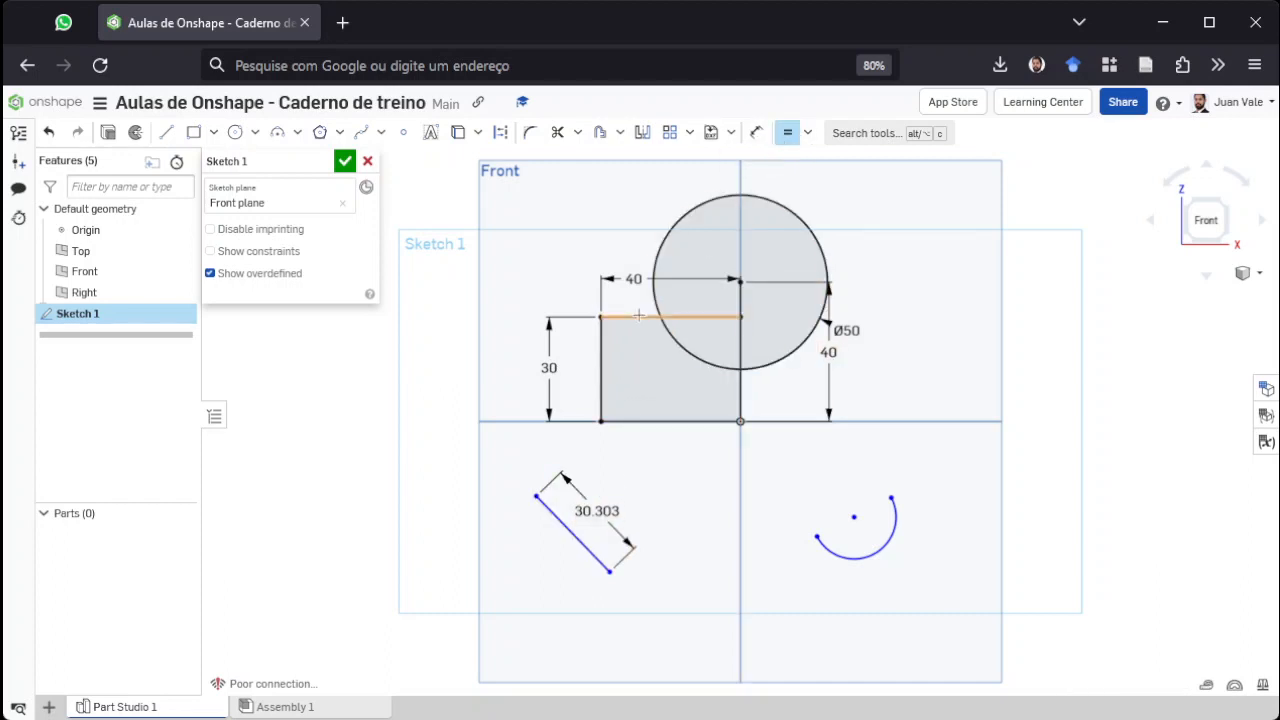
{"action": "left_click", "coordinate": [576, 542]}
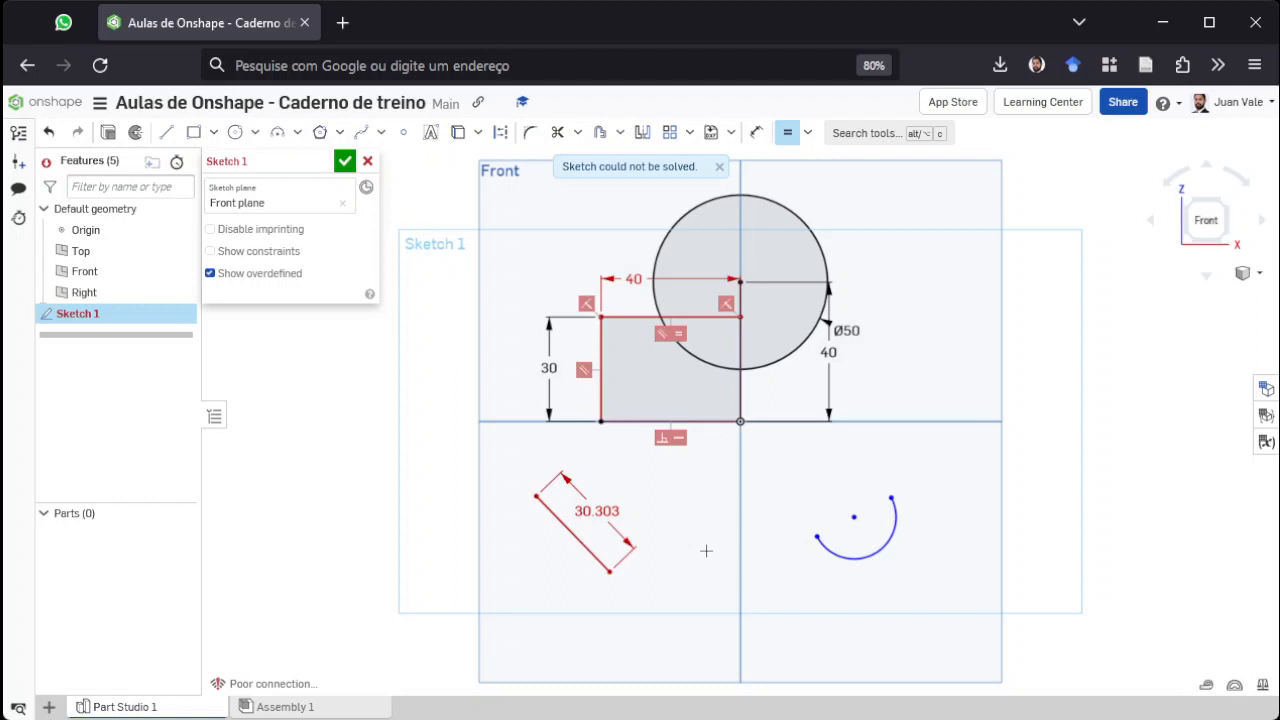
Delete the 30.303 mm length dimension from the sloped line below the rectangle.
{"action": "key", "text": "Escape"}
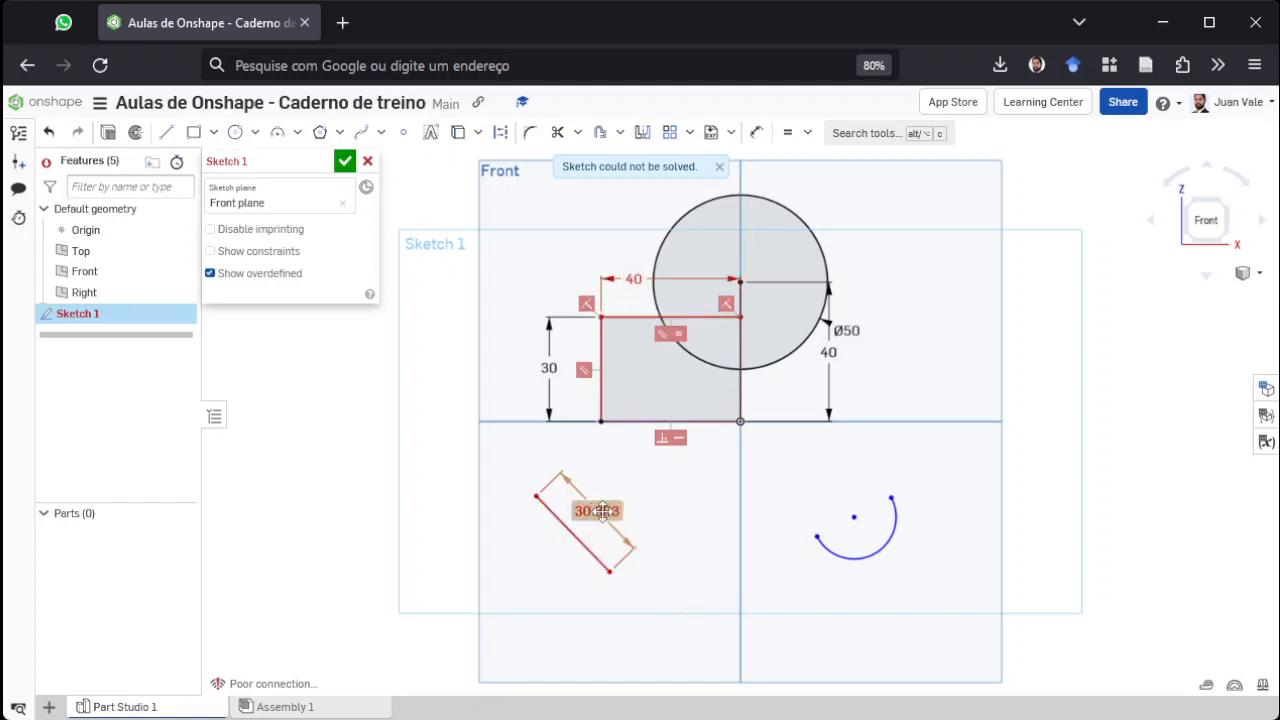
{"action": "left_click", "coordinate": [597, 510]}
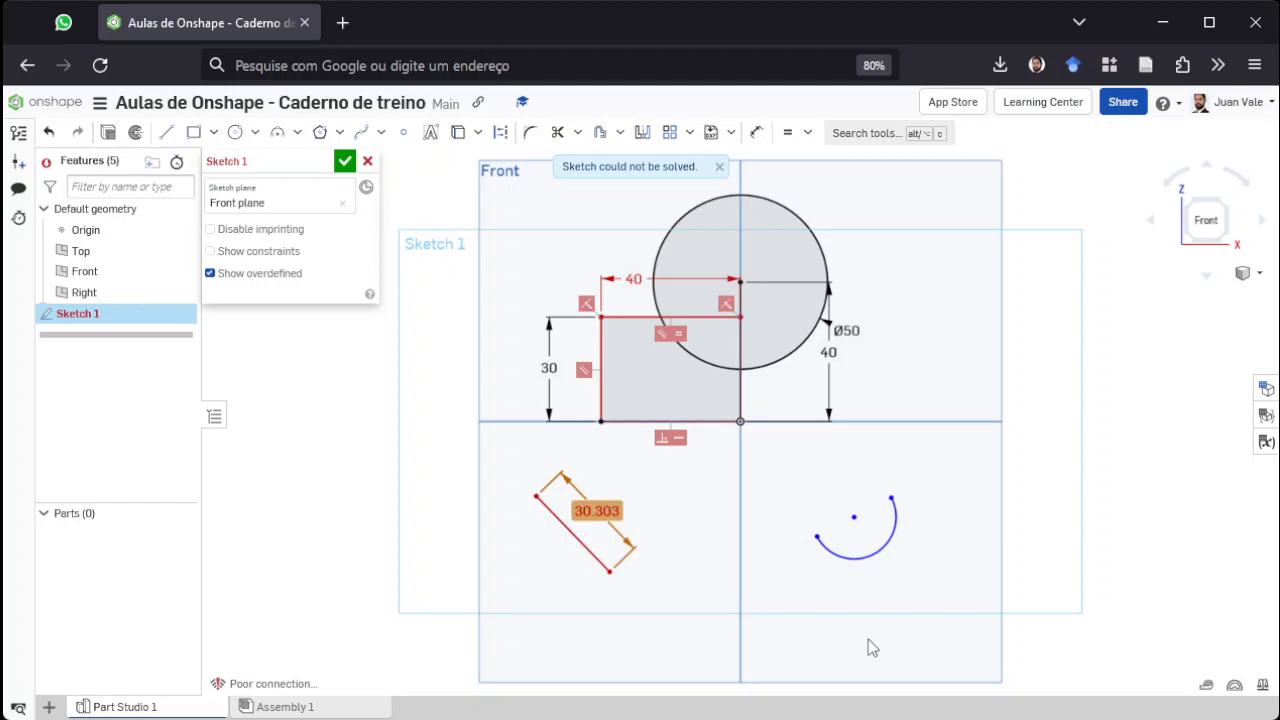
{"action": "key", "text": "Delete"}
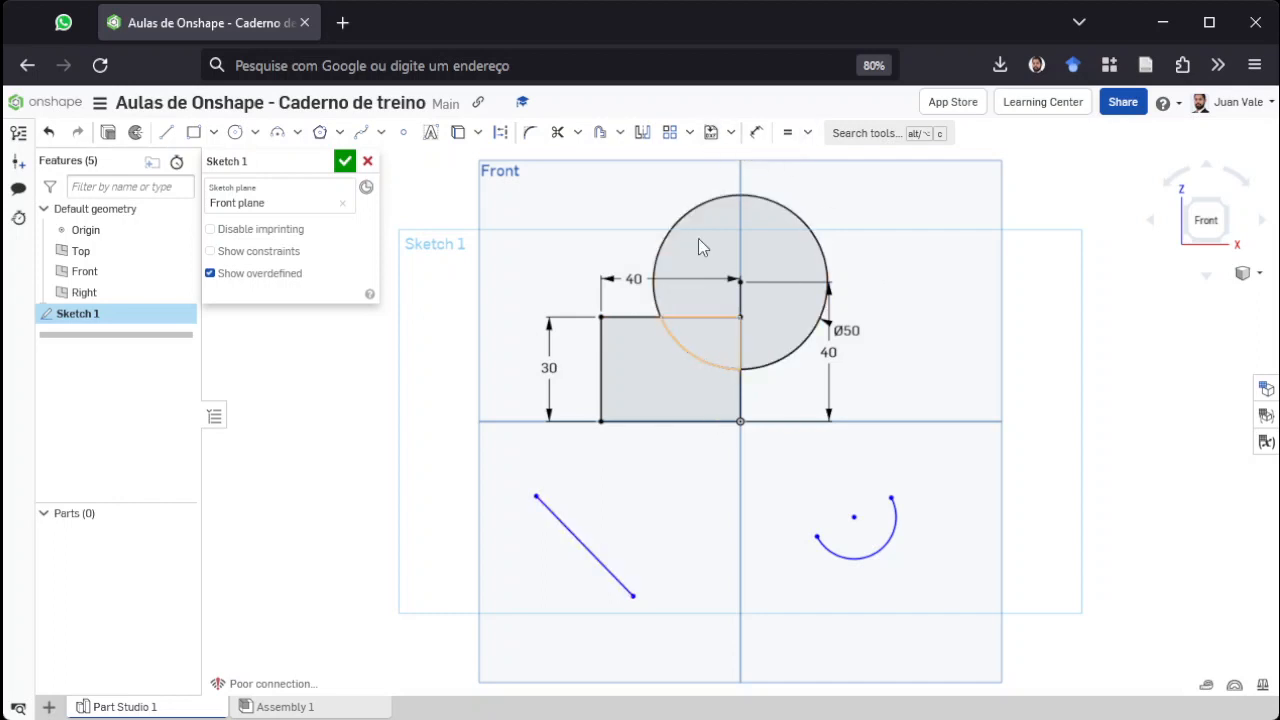
Add a driven length dimension to the sloped line, placed parallel to it on its upper-right side.
{"action": "left_click", "coordinate": [759, 136]}
{"action": "left_click", "coordinate": [576, 538]}
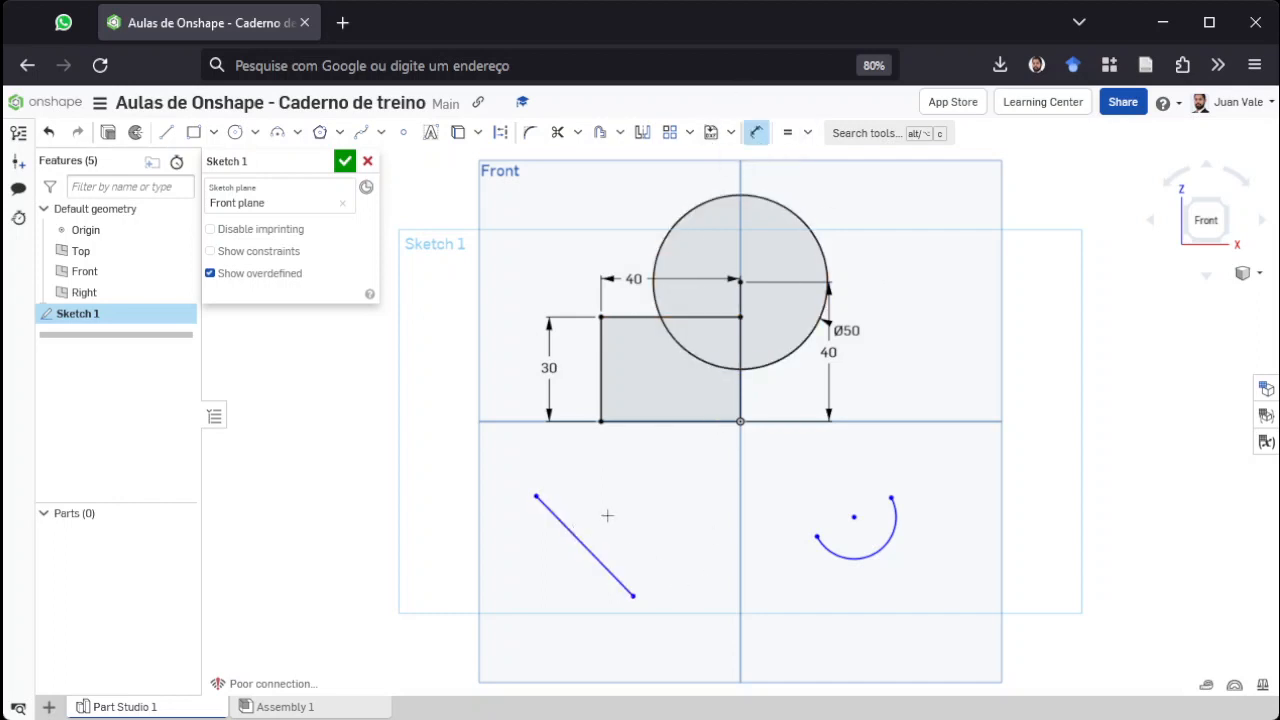
{"action": "key", "text": "Return"}
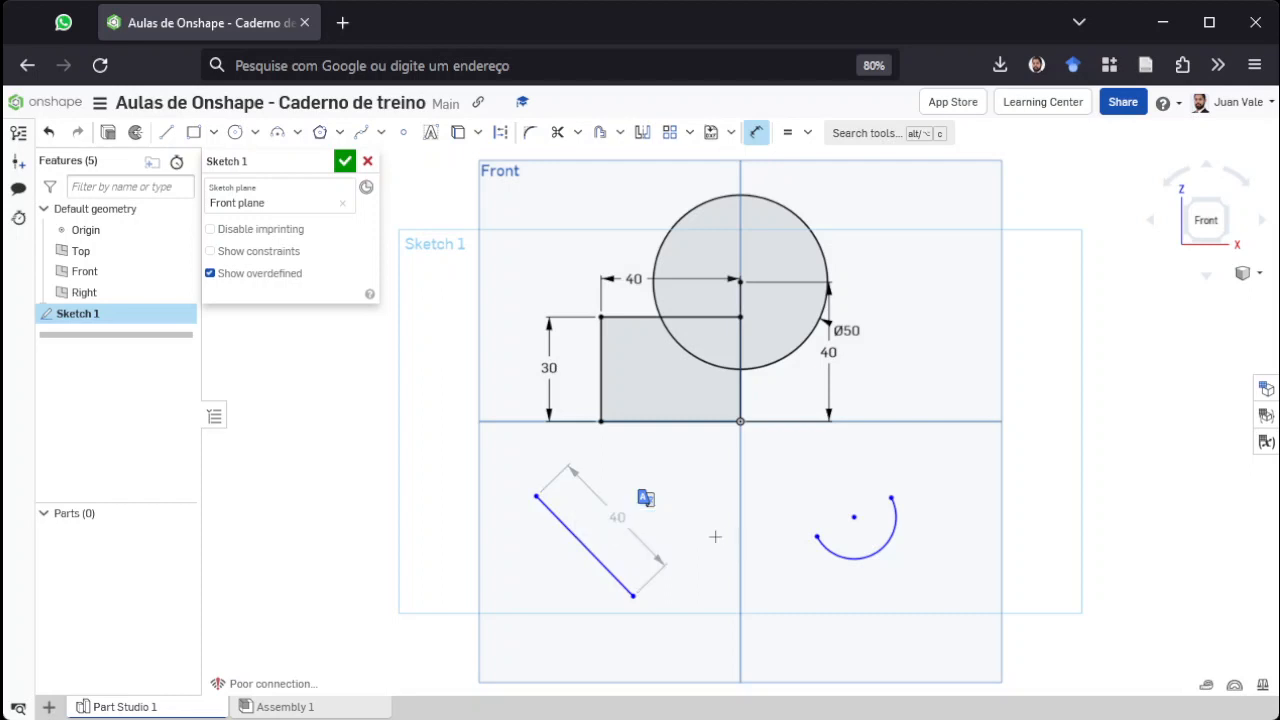
Show the available geometric constraints for the sketch.
{"action": "left_click", "coordinate": [808, 133]}
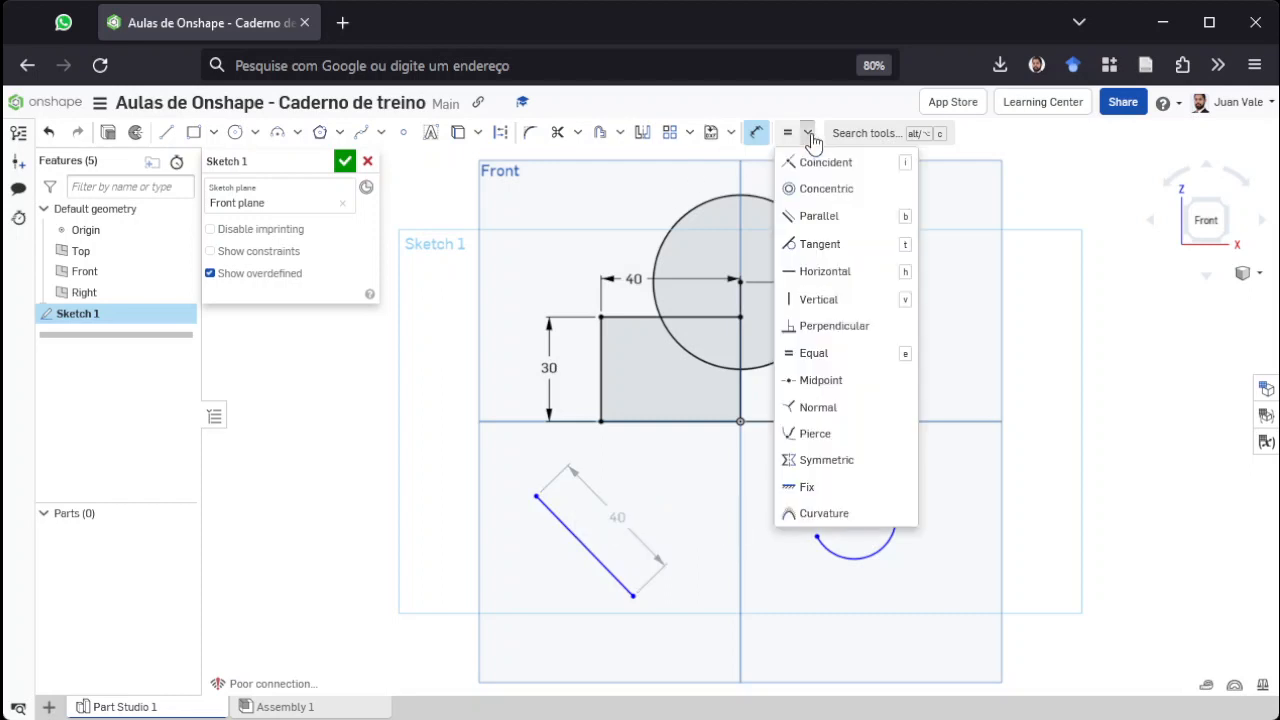